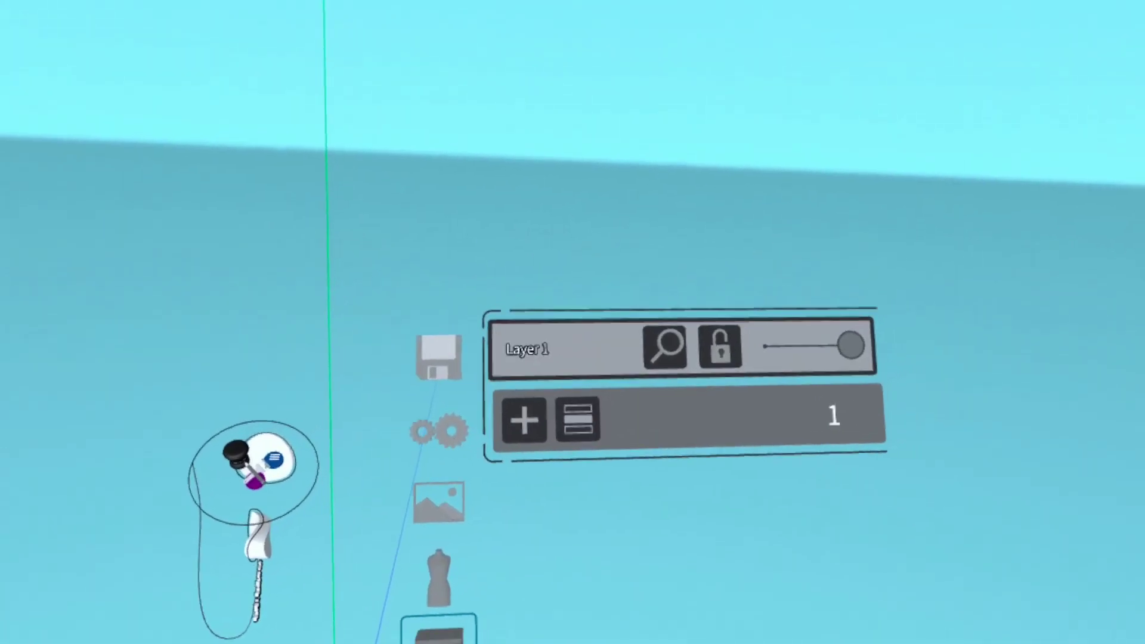
# Step: Rename the existing layer, Layer 1, as Measure
pyautogui.click(455, 427)
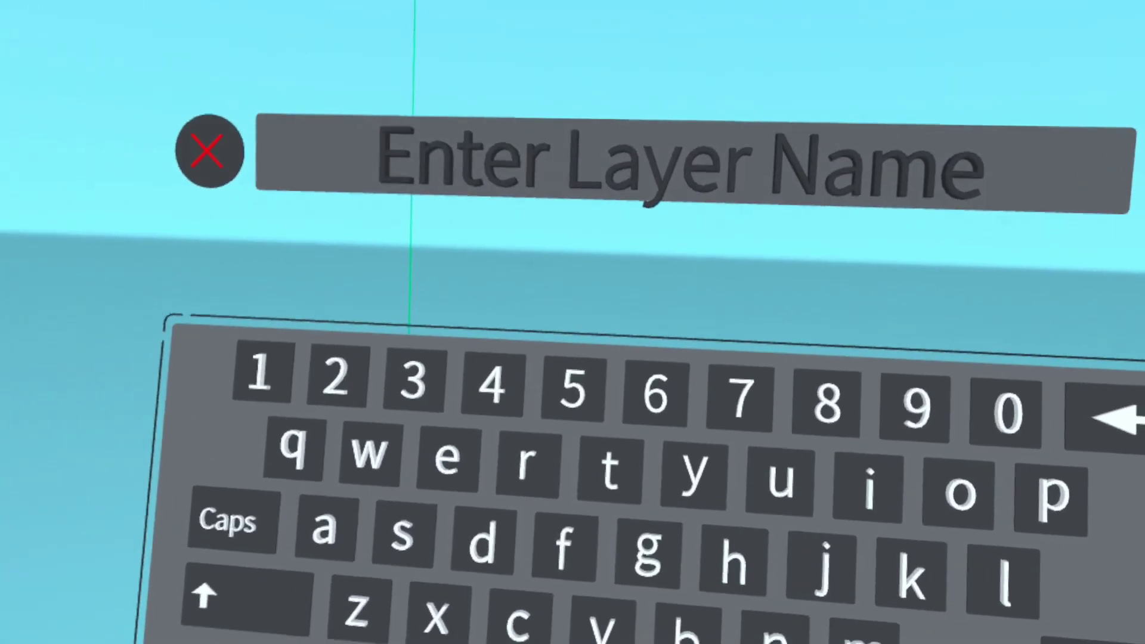
pyautogui.write('Mea')
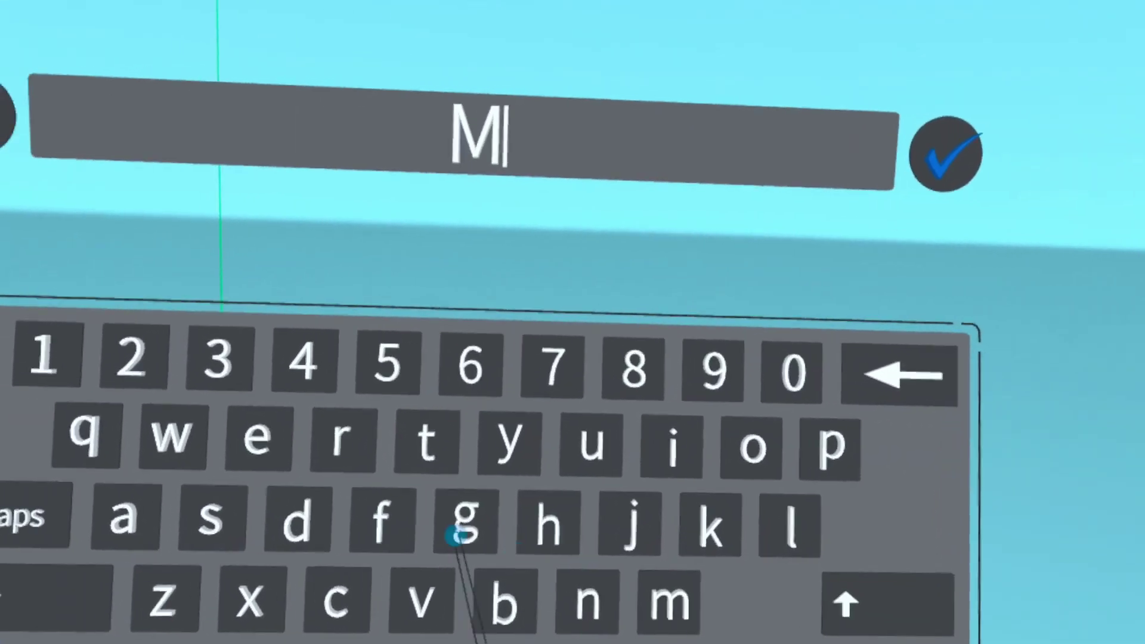
pyautogui.write('sure')
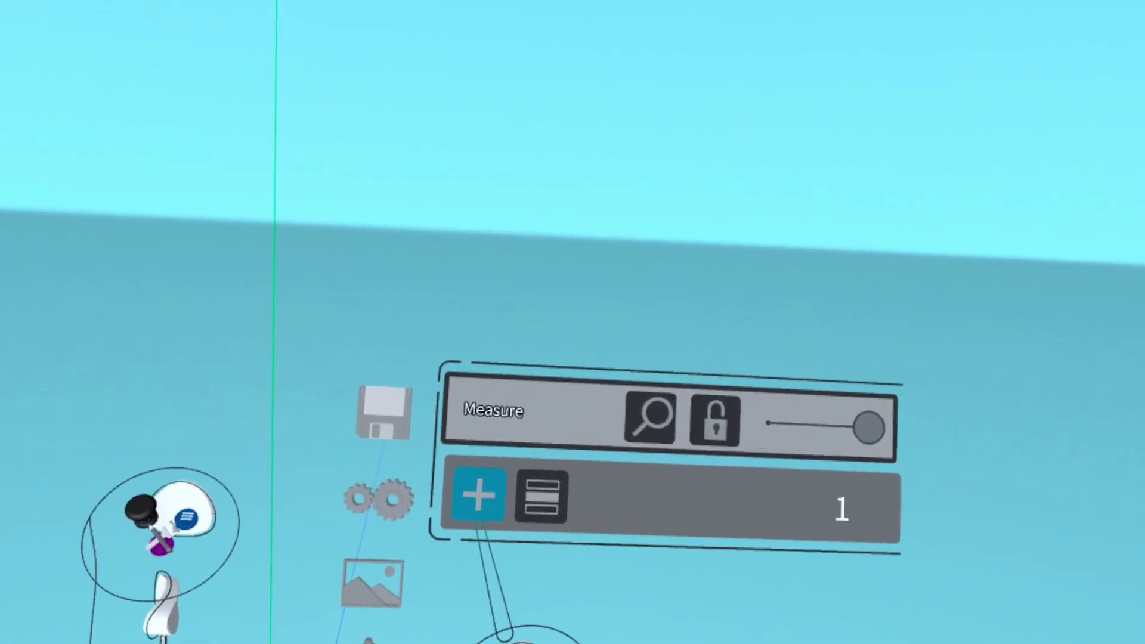
# Step: Add a second layer and name it Construction
pyautogui.click(453, 460)
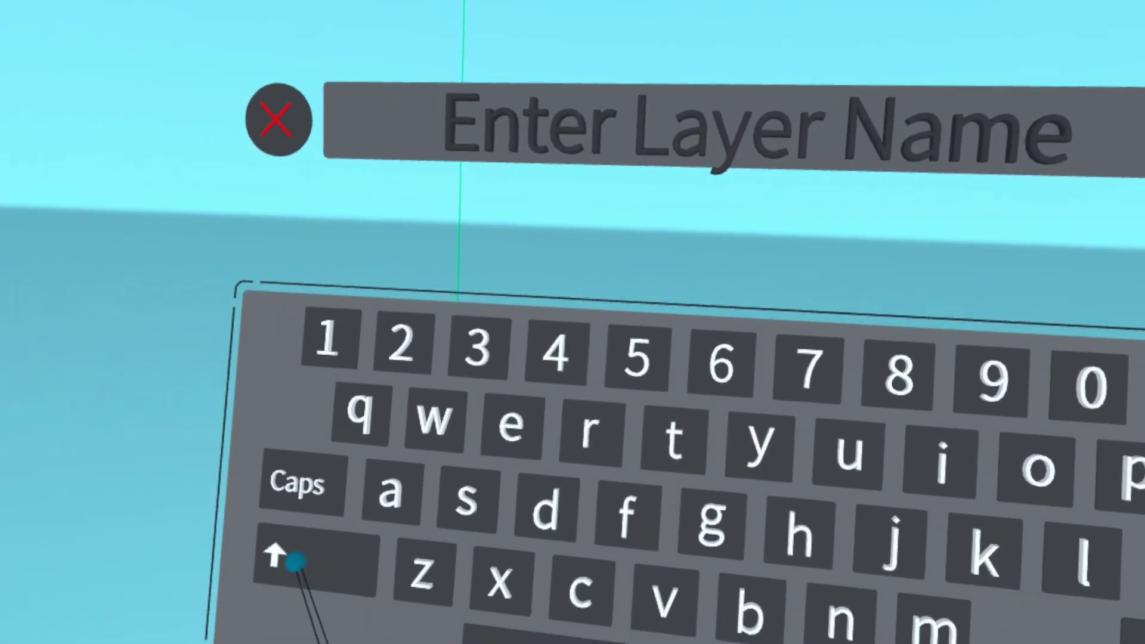
pyautogui.click(295, 562)
pyautogui.click(580, 589)
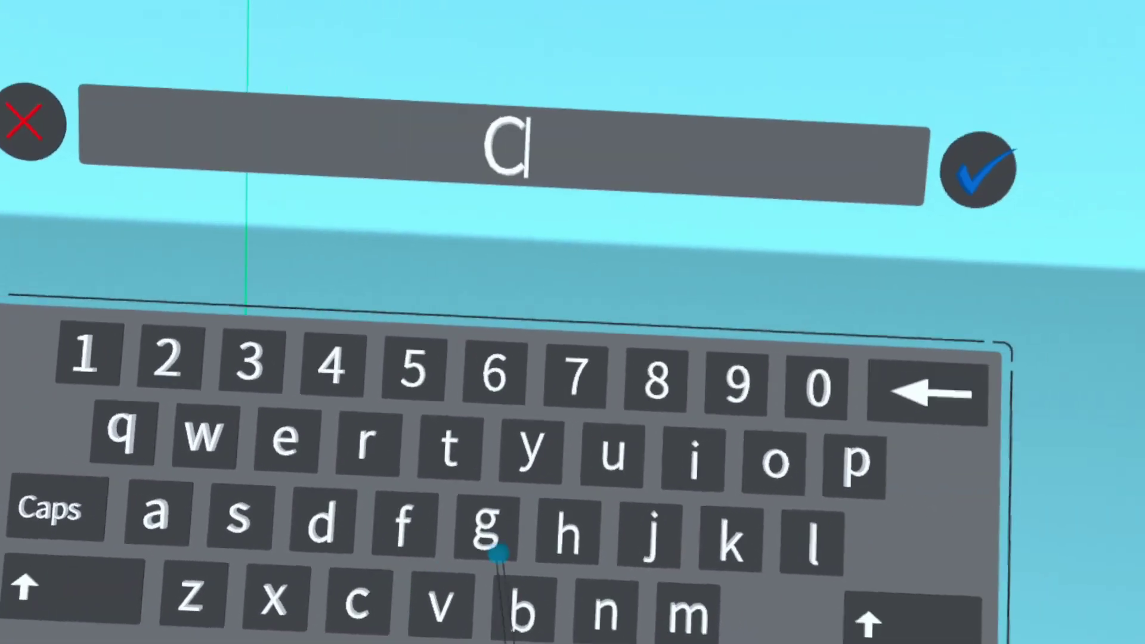
pyautogui.write('onst')
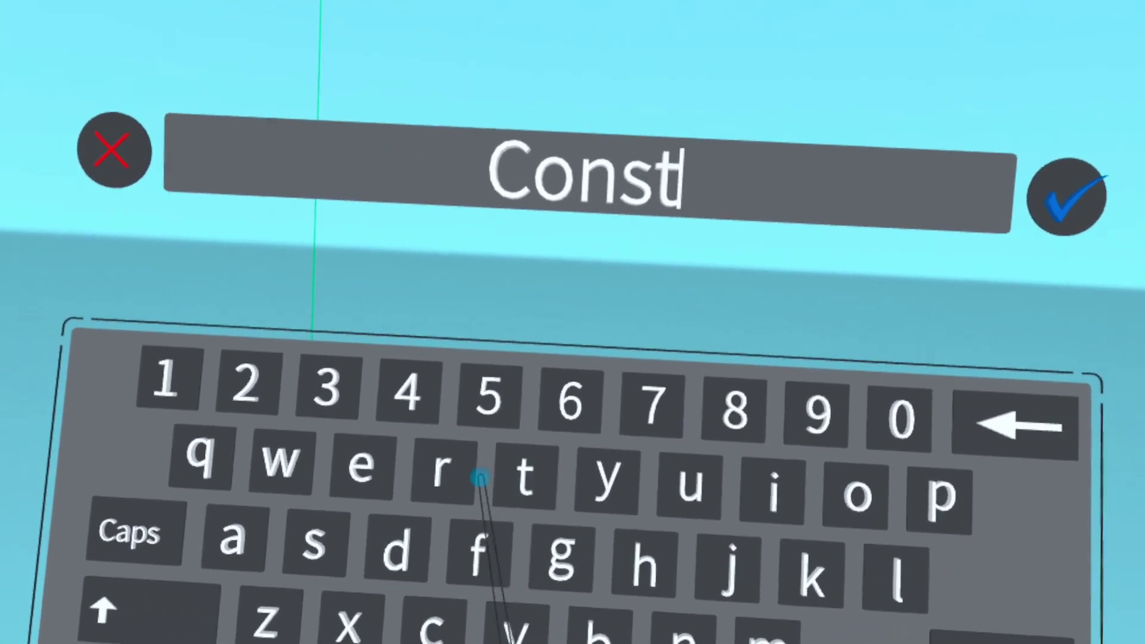
pyautogui.write('ruc')
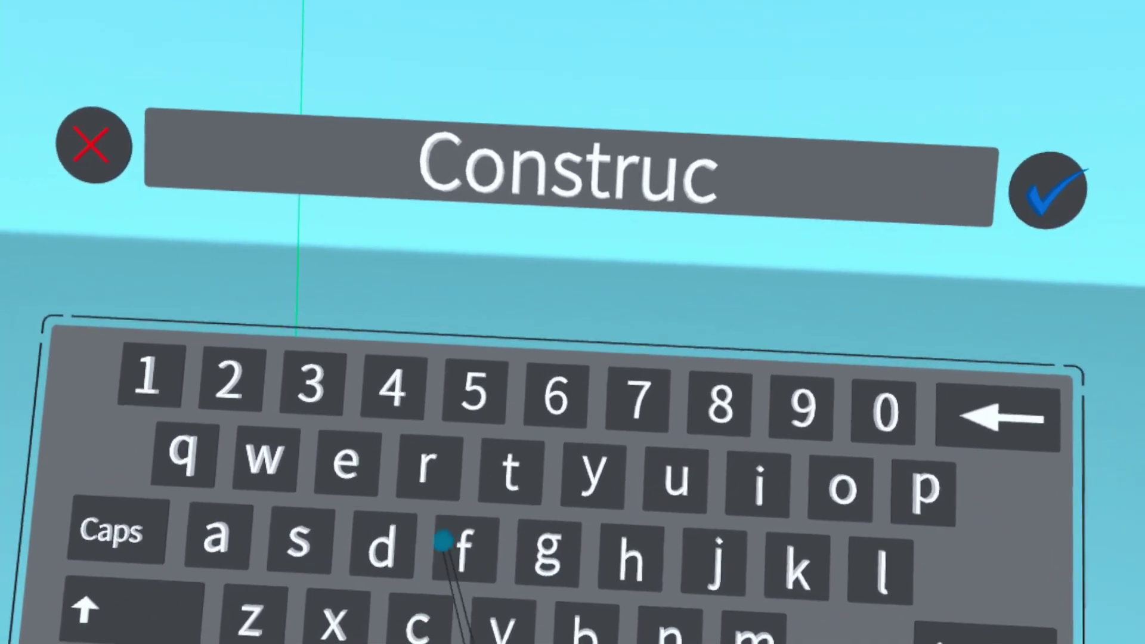
pyautogui.write('tio')
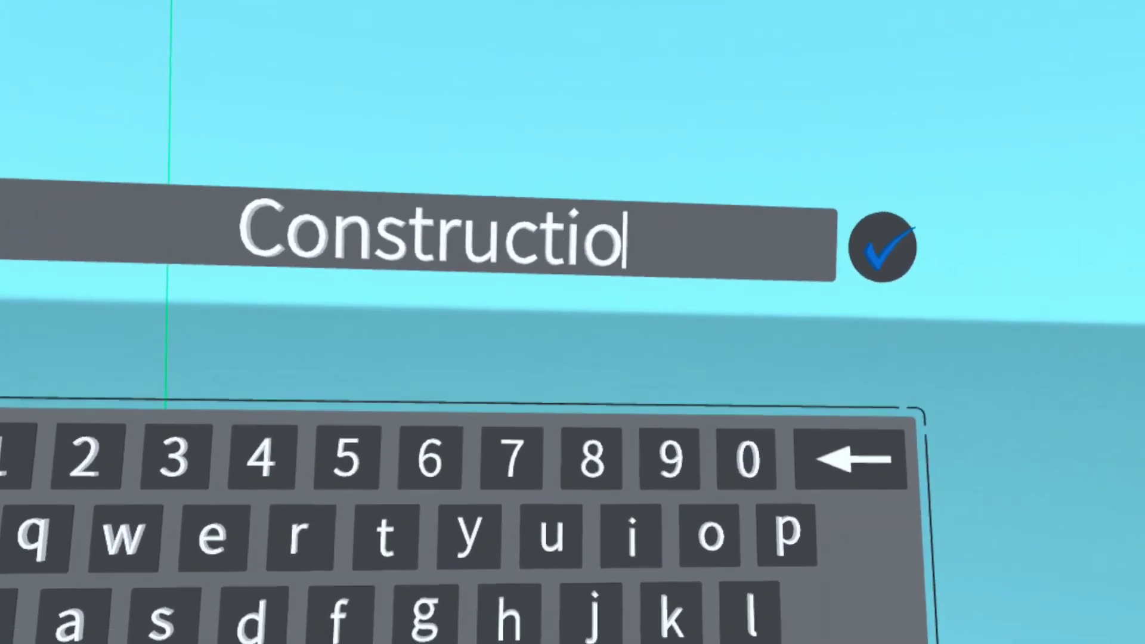
pyautogui.write('n')
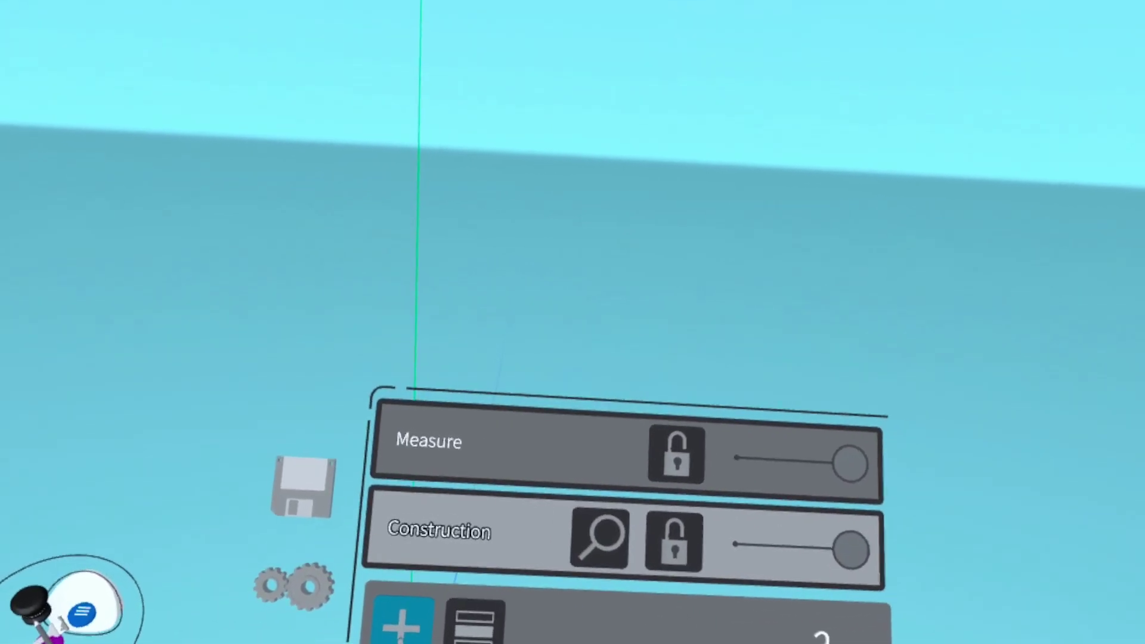
# Step: Add a third layer and name it Floors
pyautogui.click(427, 571)
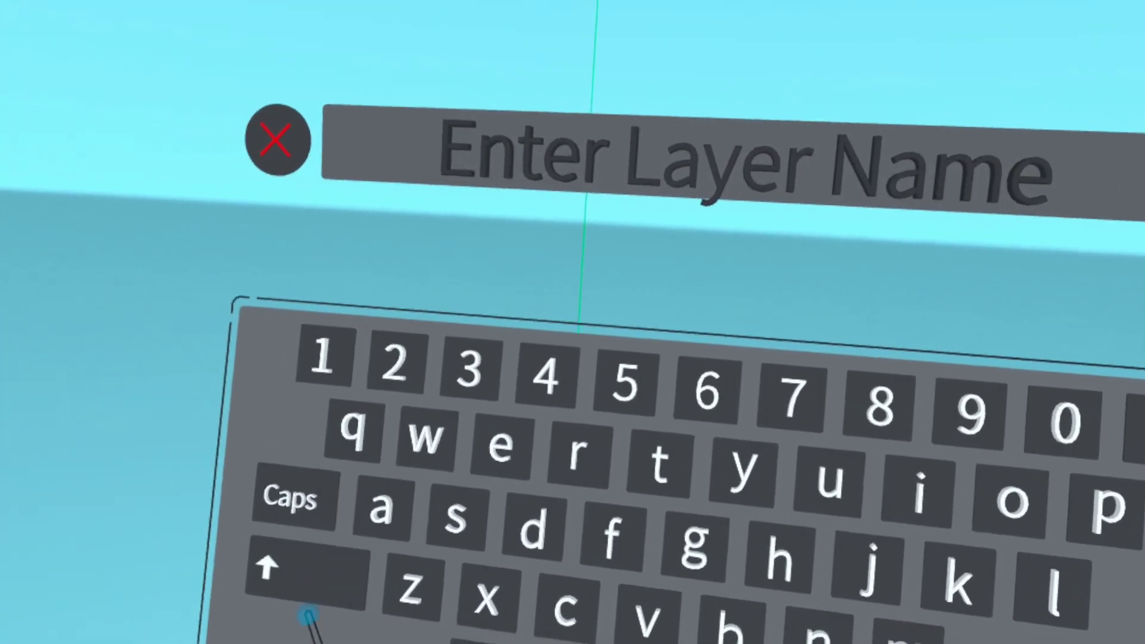
pyautogui.click(301, 591)
pyautogui.write('Fl')
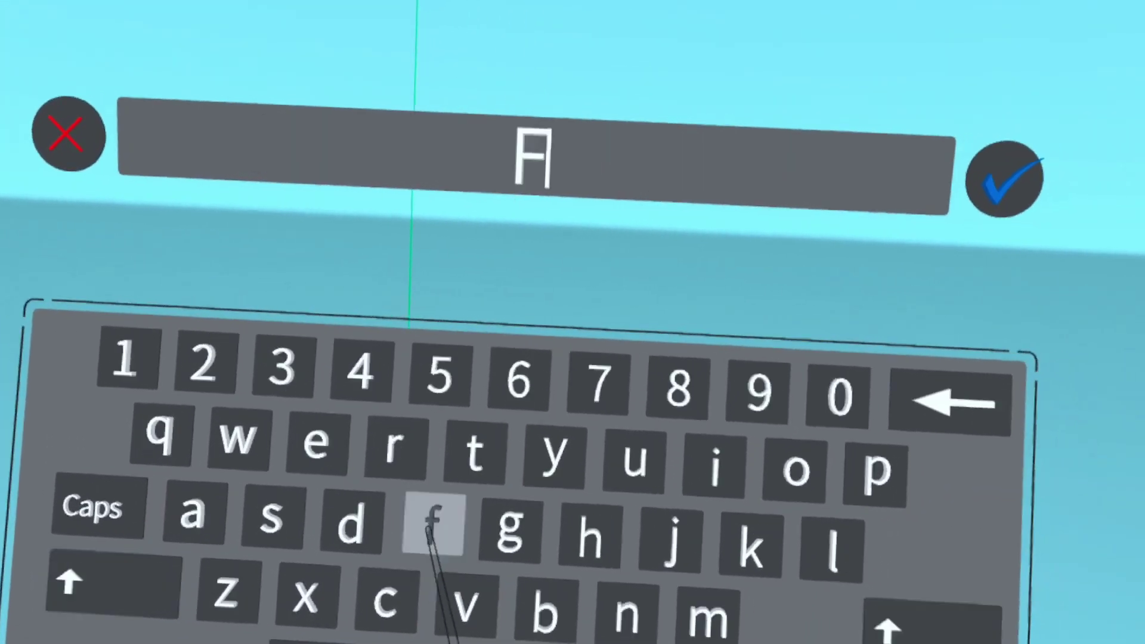
pyautogui.write('oo')
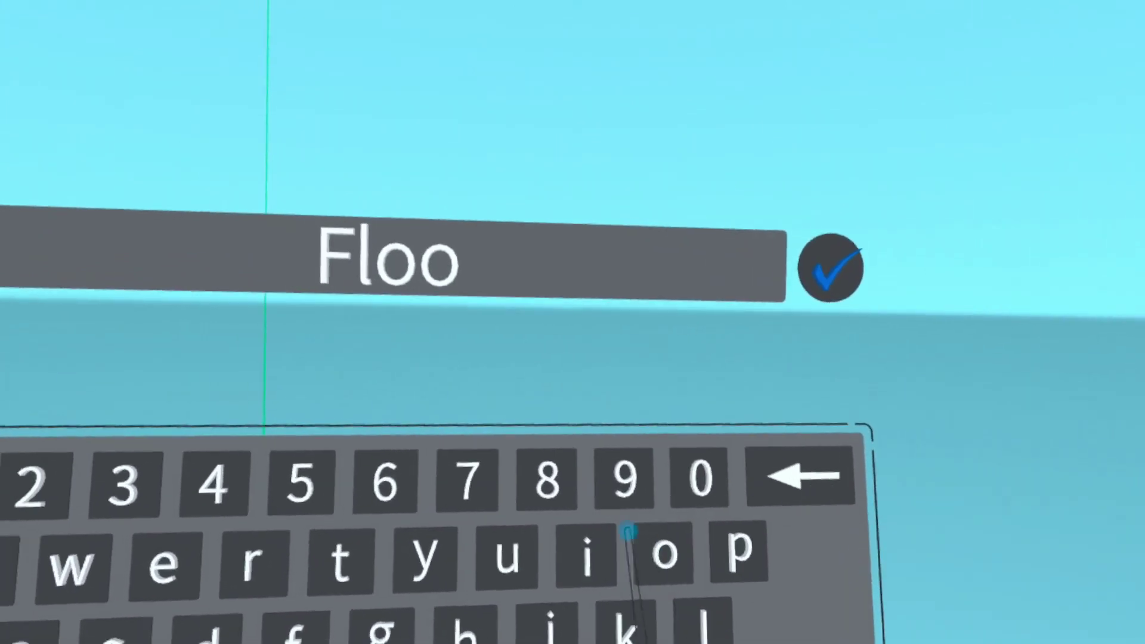
pyautogui.write('rs')
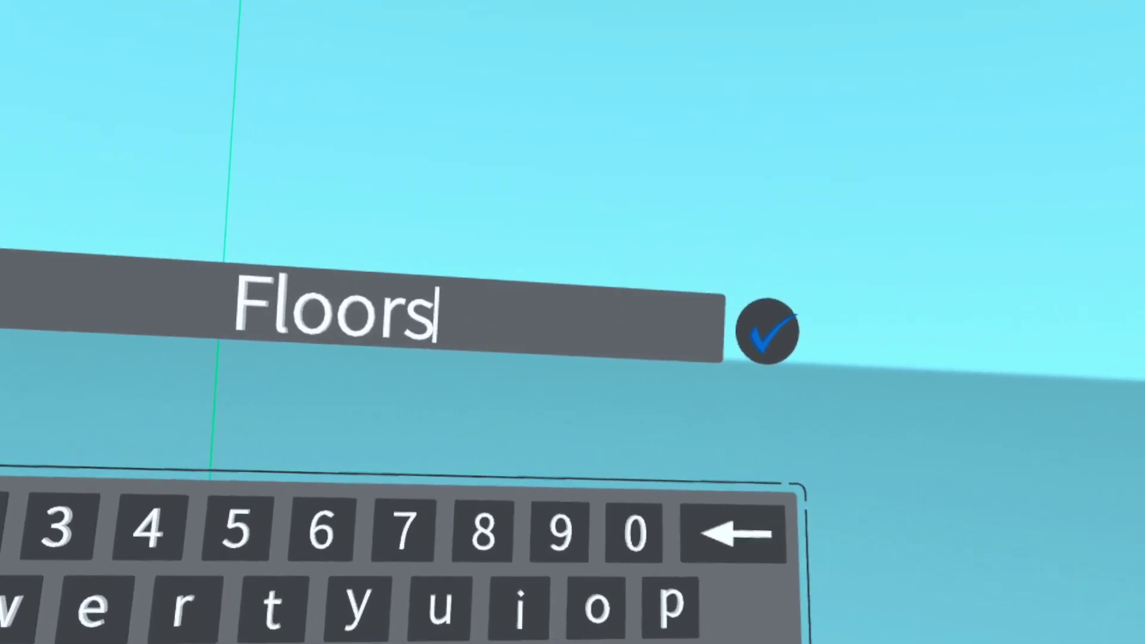
pyautogui.click(707, 342)
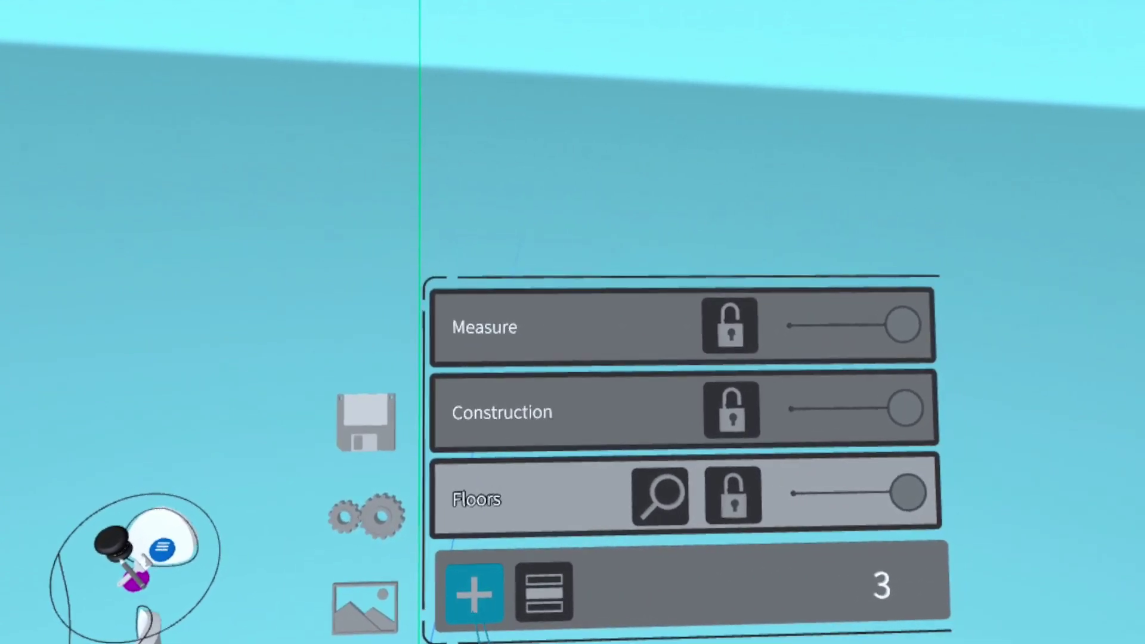
# Step: Add a fourth layer and name it Walls
pyautogui.click(468, 546)
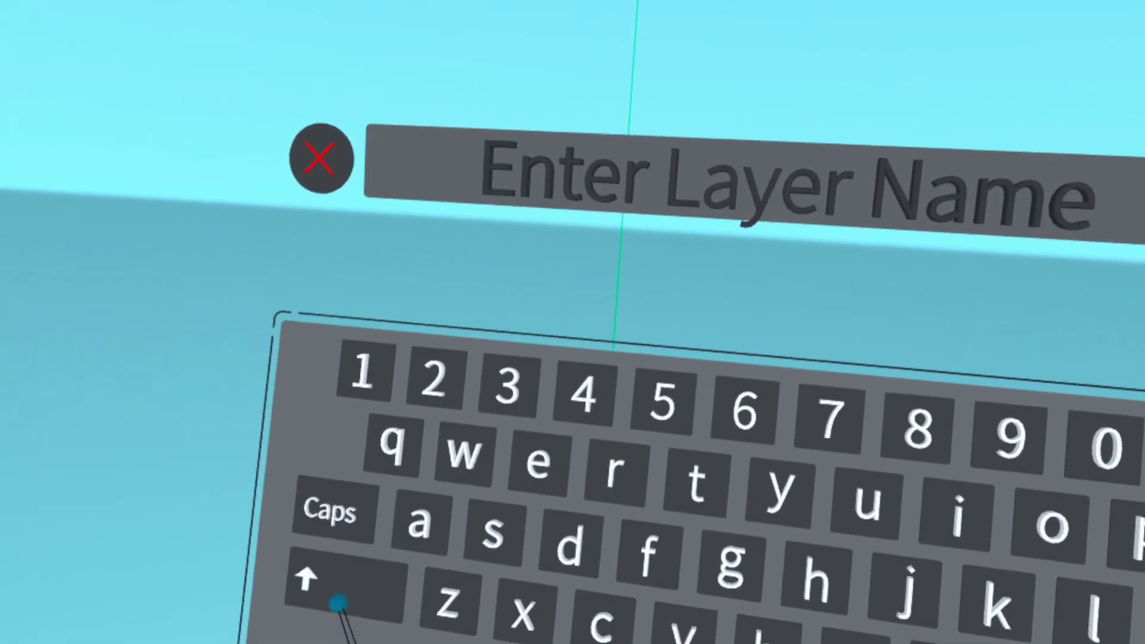
pyautogui.click(338, 603)
pyautogui.write('Wal')
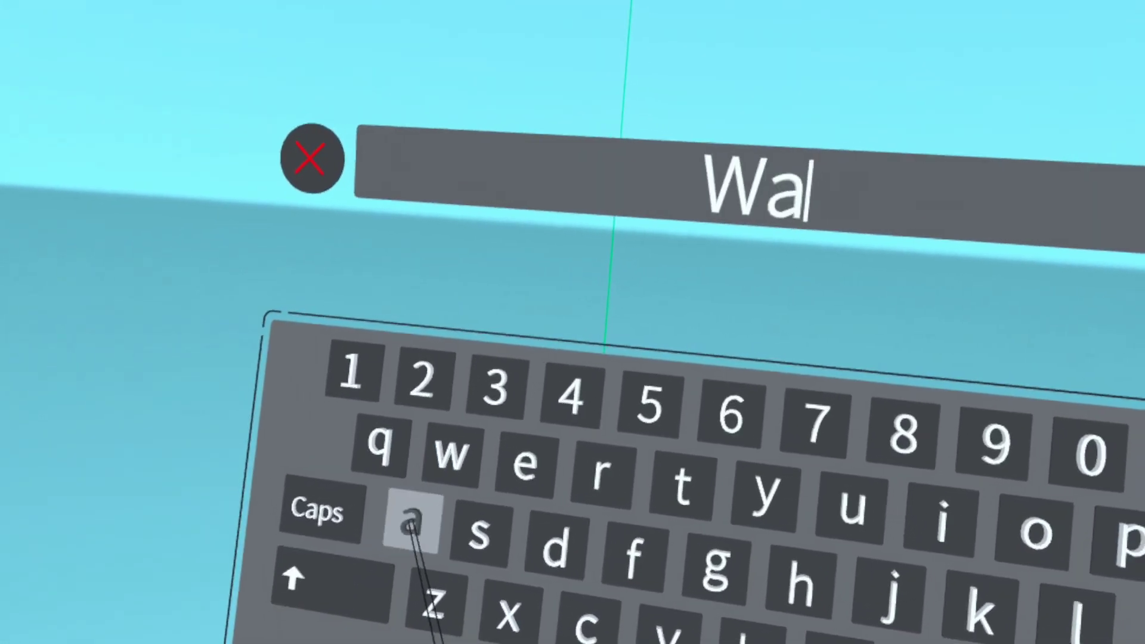
pyautogui.write('ls')
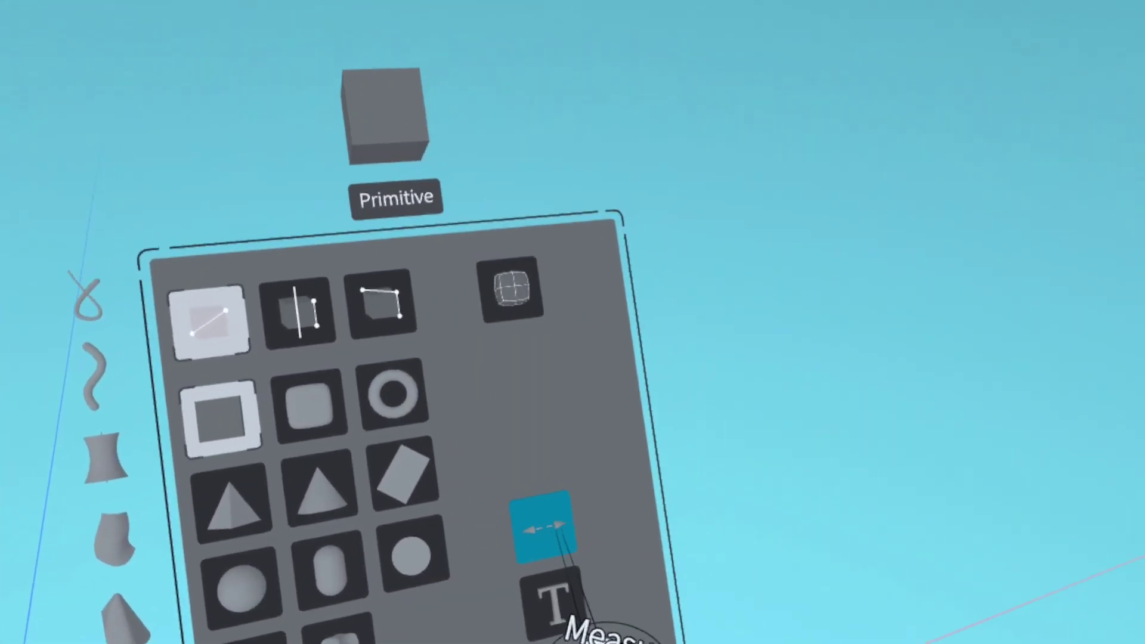
# Step: With the Measure tool, draw a 20 ft measurement line from the origin along the red axis
pyautogui.click(537, 559)
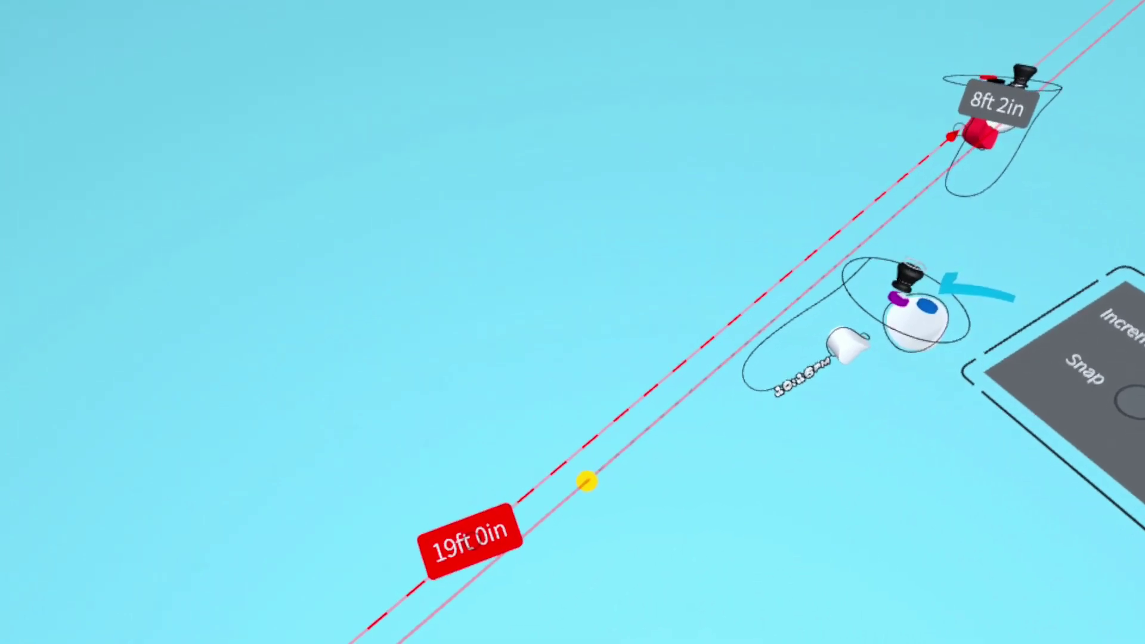
pyautogui.moveTo(977, 132); pyautogui.dragTo(951, 150)
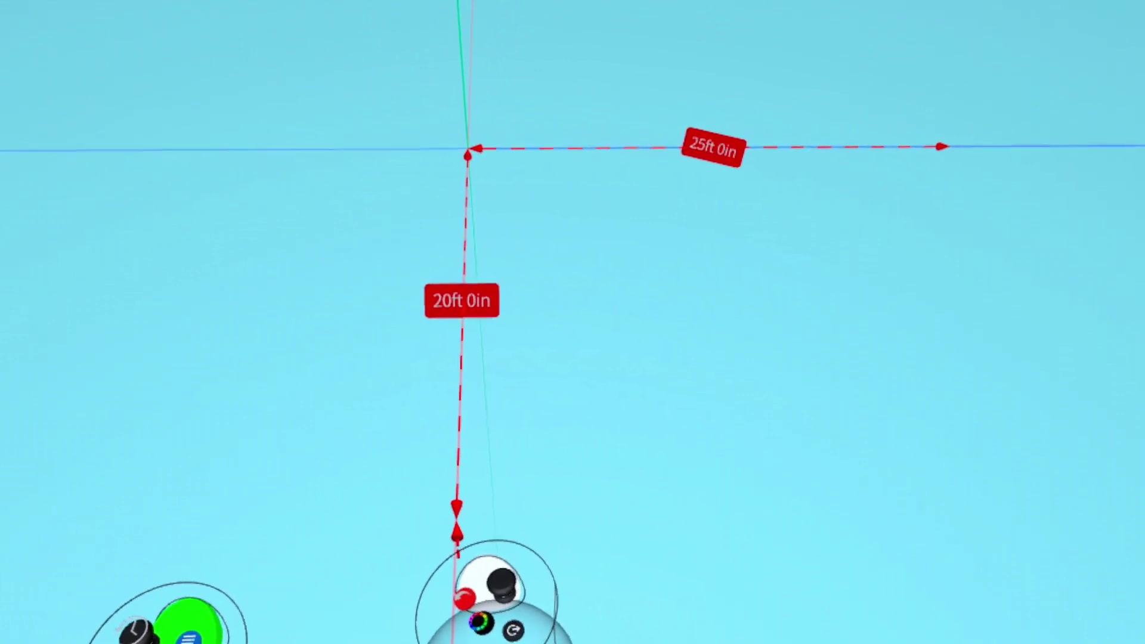
# Step: Draw a measurement line from the far end of the 20 ft line, parallel to the blue axis, and adjust its length to 25 ft
pyautogui.moveTo(471, 519); pyautogui.dragTo(936, 460)
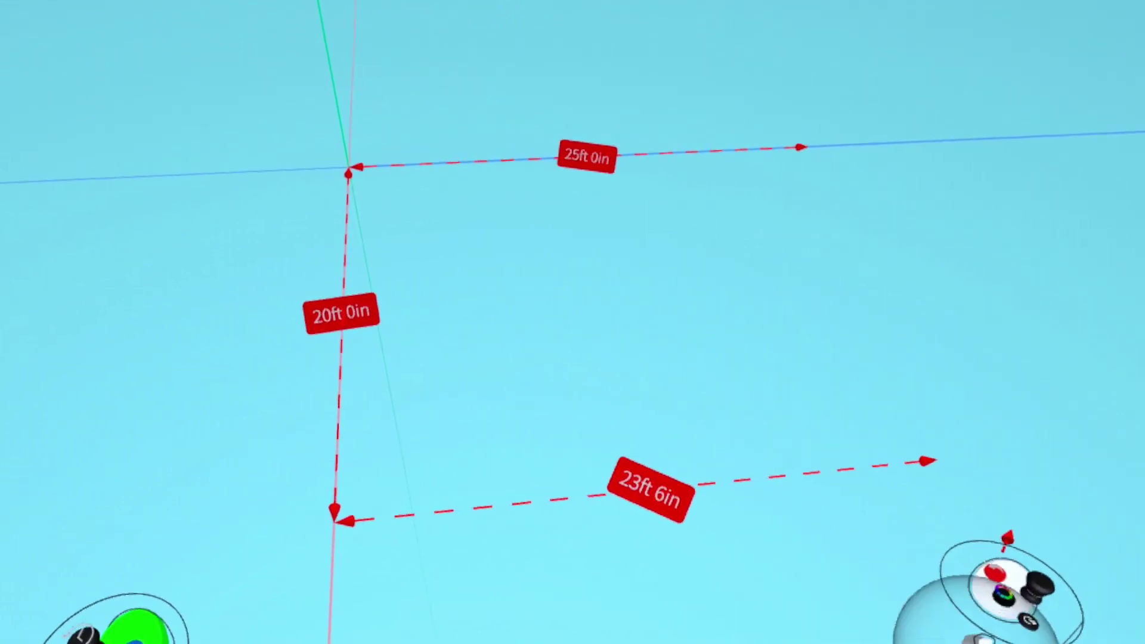
pyautogui.moveTo(578, 511); pyautogui.dragTo(679, 532)
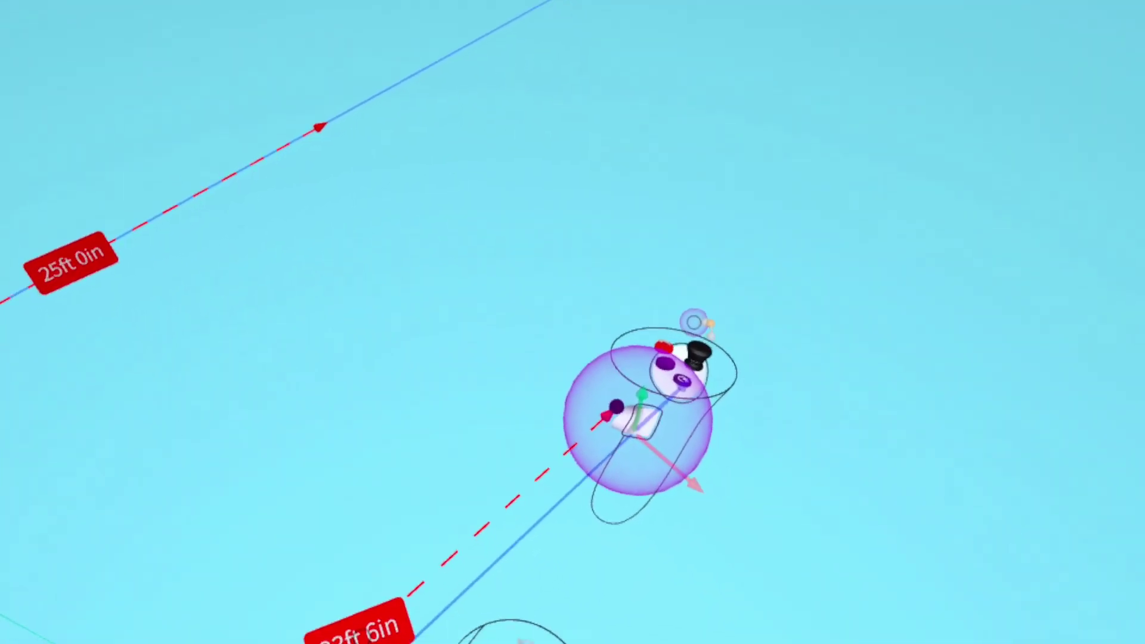
pyautogui.click(511, 471)
pyautogui.click(513, 588)
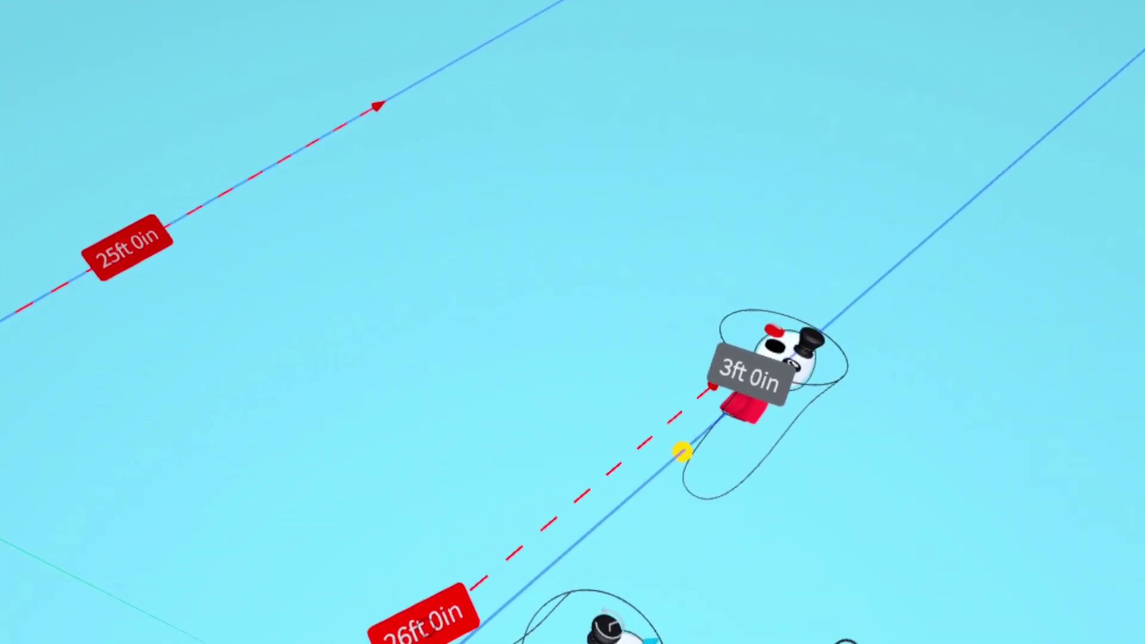
pyautogui.click(708, 396)
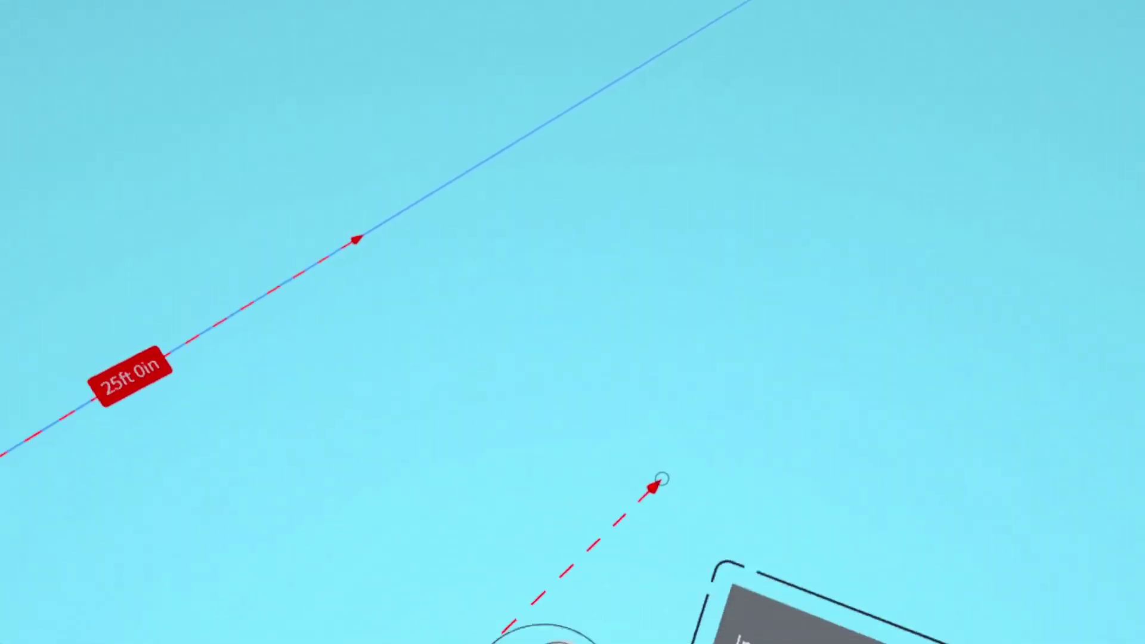
pyautogui.click(385, 423)
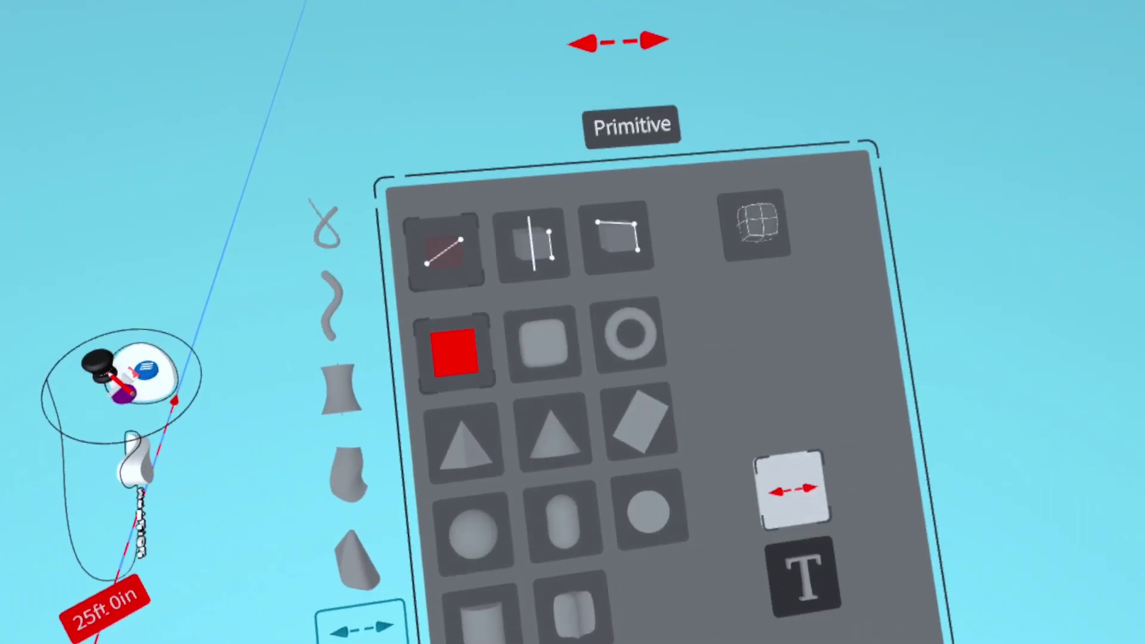
# Step: Make the Construction layer active and draw a flat rectangular plane primitive between the two 25 ft measurement lines
pyautogui.click(552, 591)
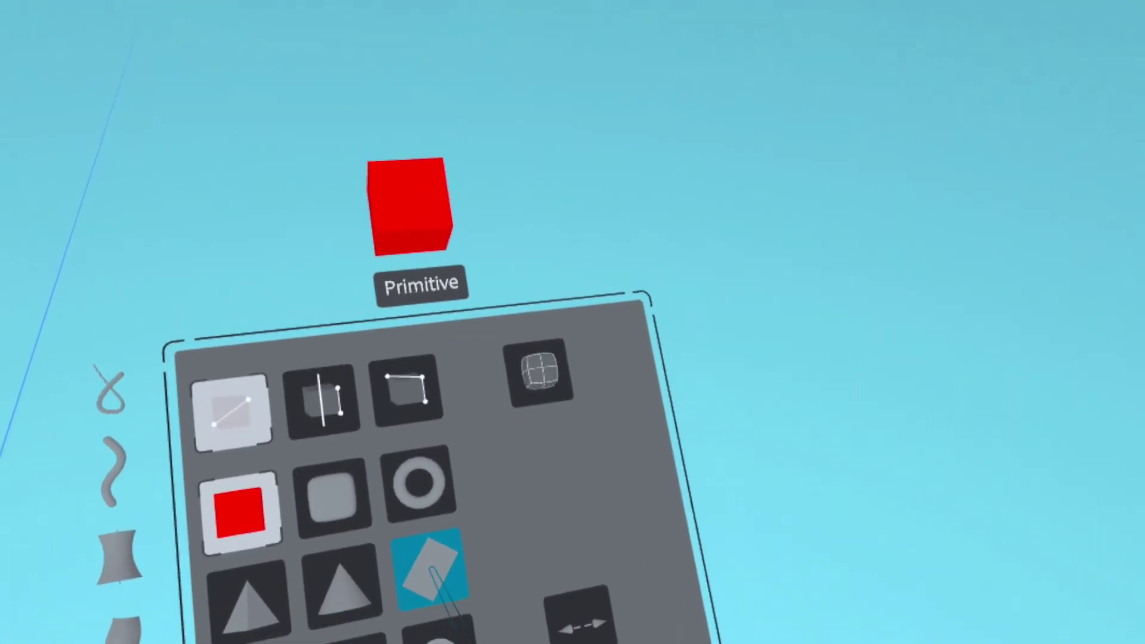
pyautogui.click(420, 540)
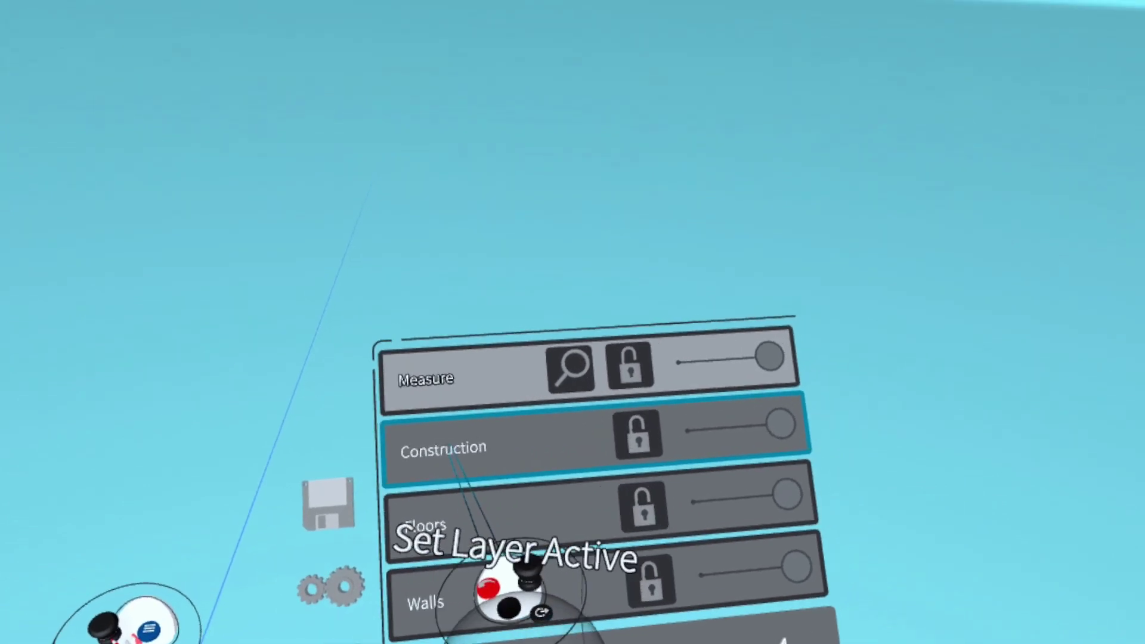
pyautogui.click(456, 456)
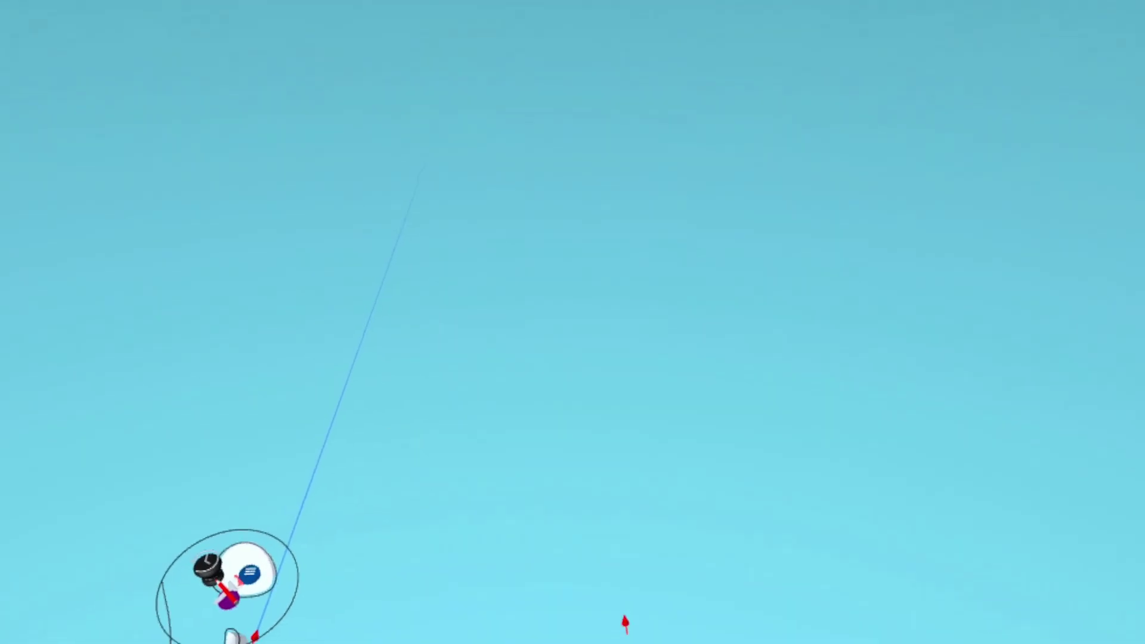
pyautogui.moveTo(544, 491); pyautogui.dragTo(536, 555)
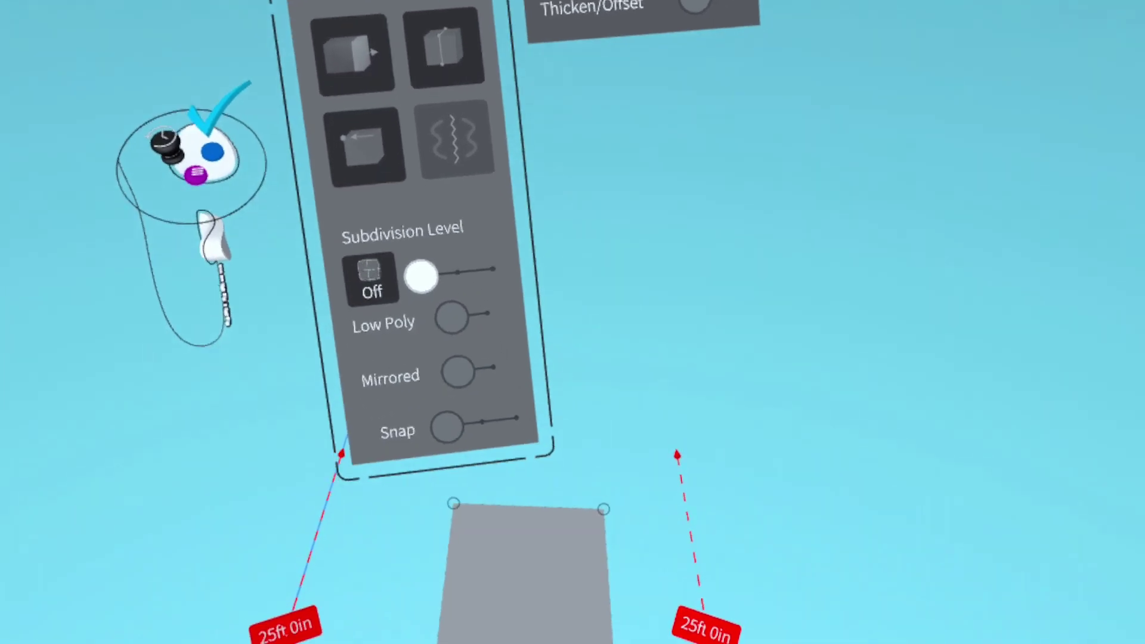
# Step: Turn on point snapping and move the plane's corner points onto the ends of the measurement lines
pyautogui.click(469, 444)
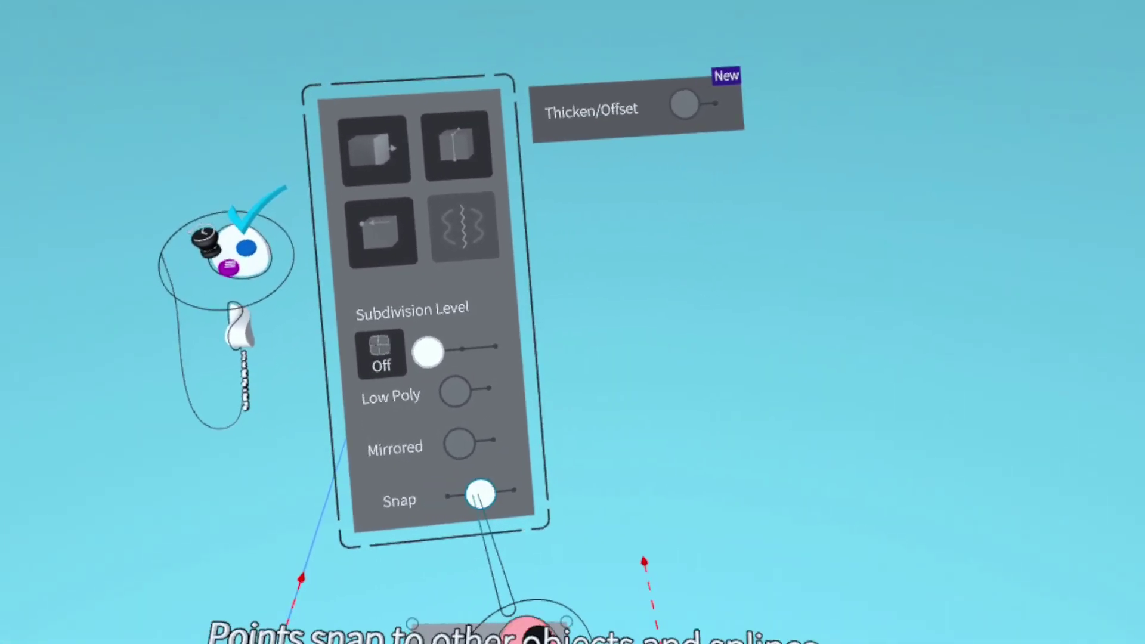
pyautogui.moveTo(479, 495); pyautogui.dragTo(506, 490)
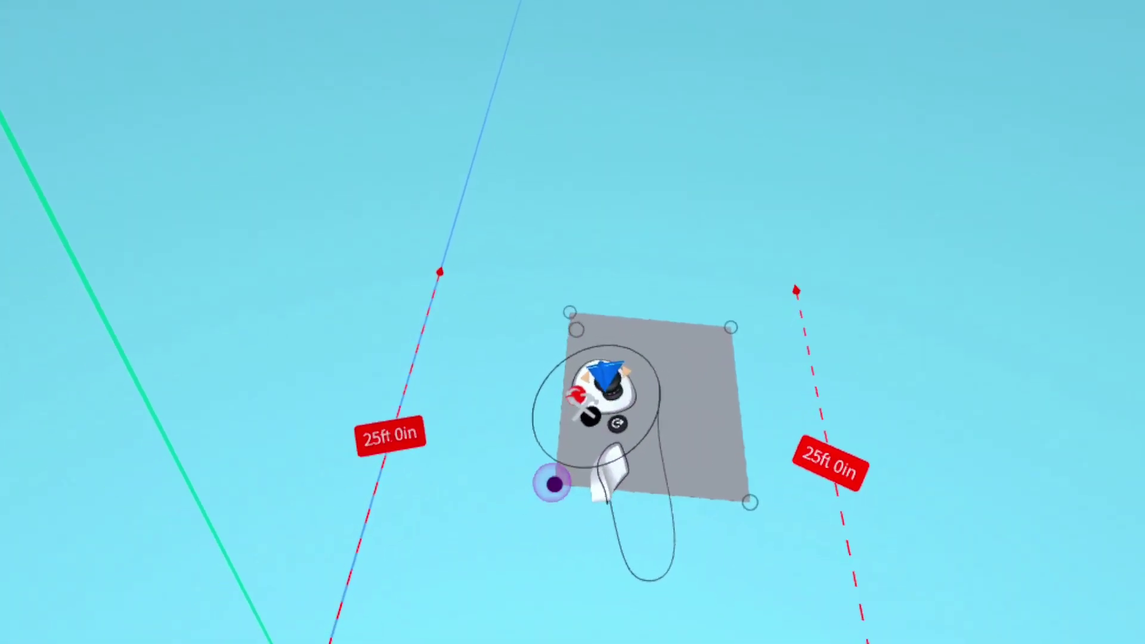
pyautogui.moveTo(553, 483); pyautogui.dragTo(415, 584)
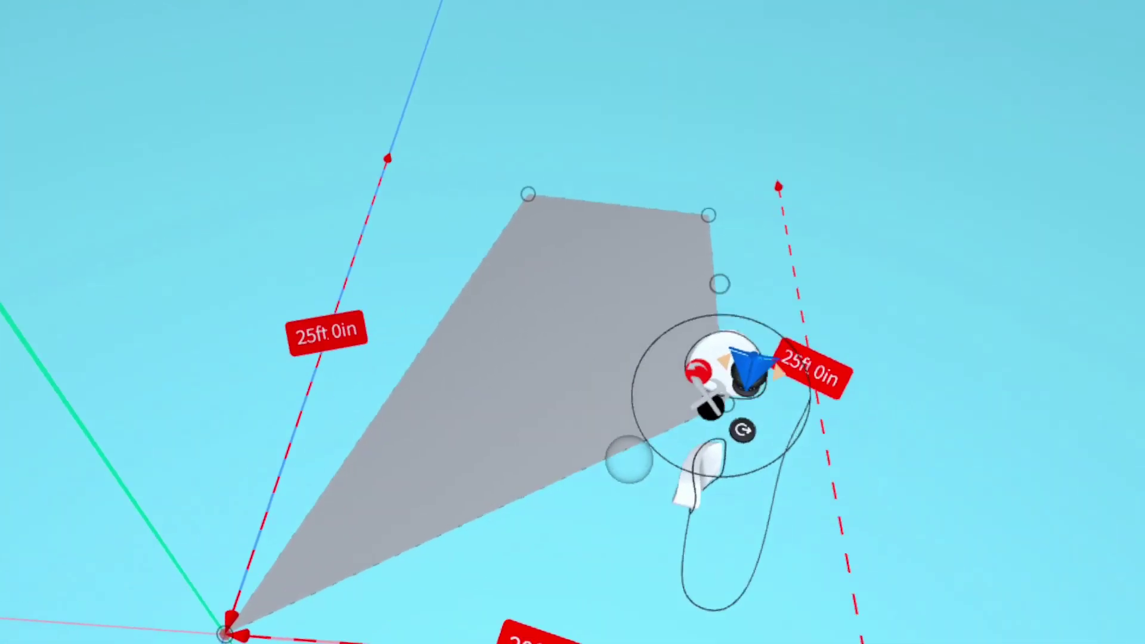
pyautogui.moveTo(726, 404); pyautogui.dragTo(518, 613)
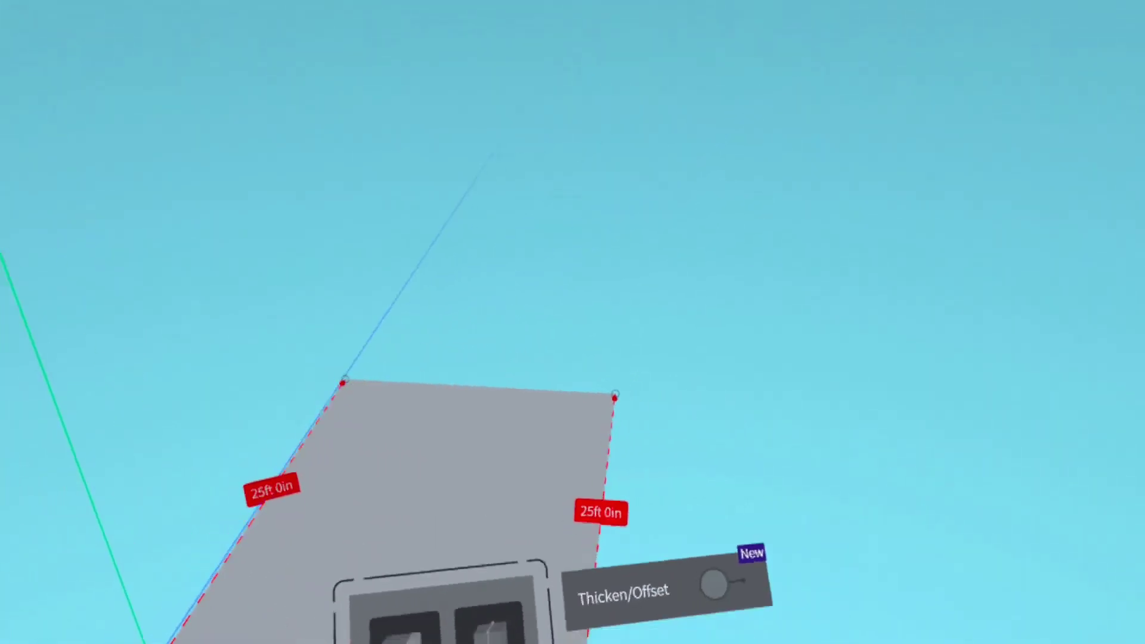
pyautogui.click(471, 505)
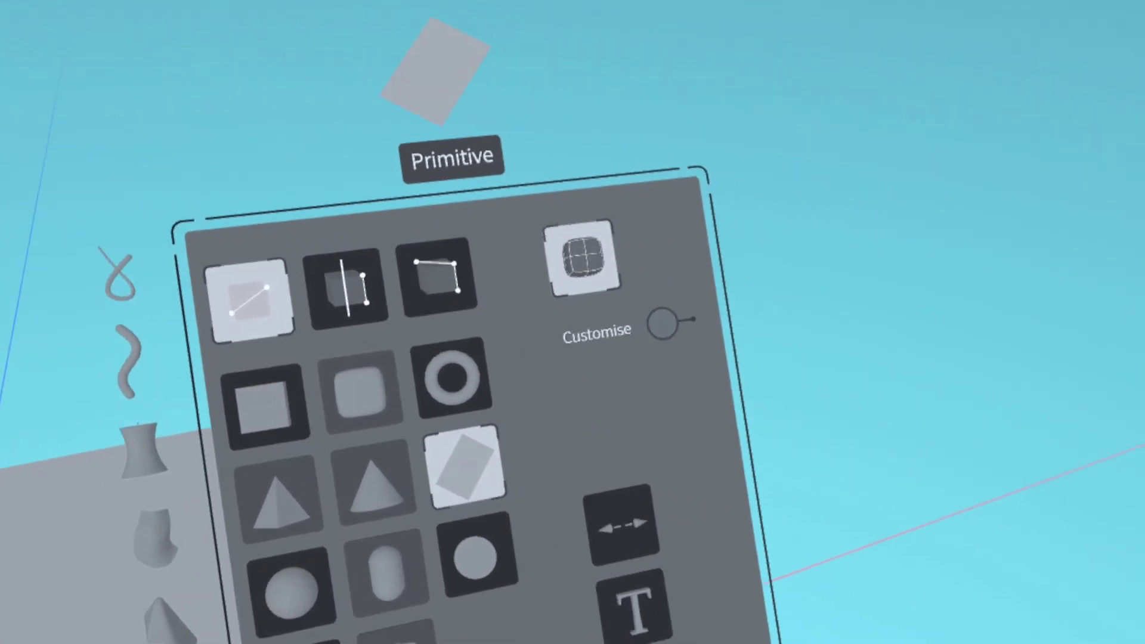
# Step: With the Measure tool, draw a 4.5 in measurement line from the origin along the plane's 20 ft edge
pyautogui.click(522, 549)
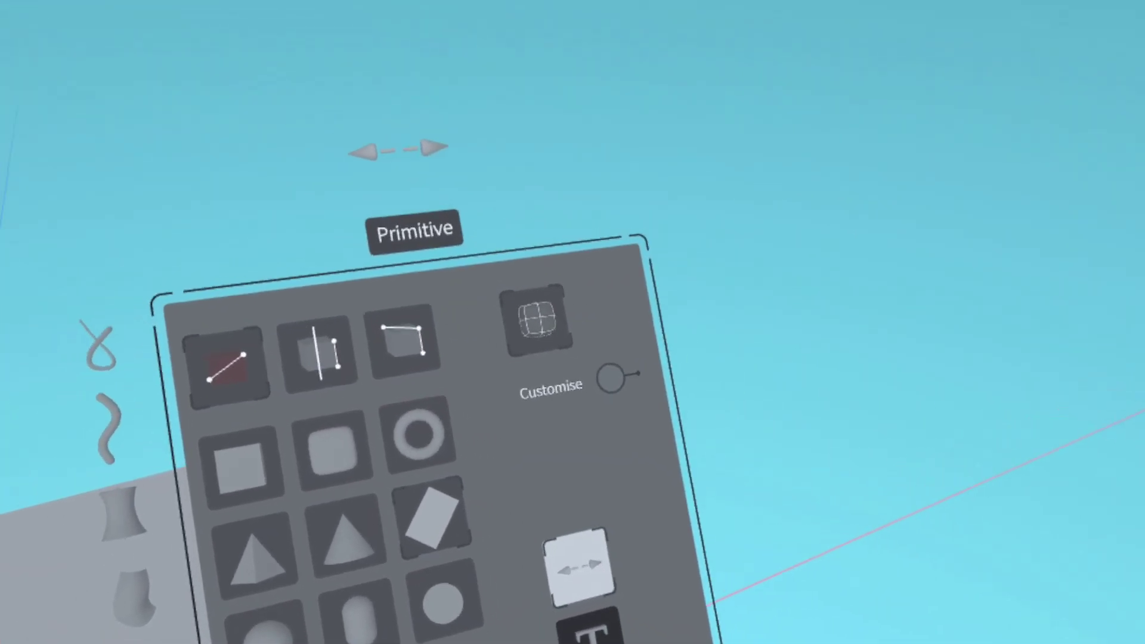
pyautogui.click(475, 592)
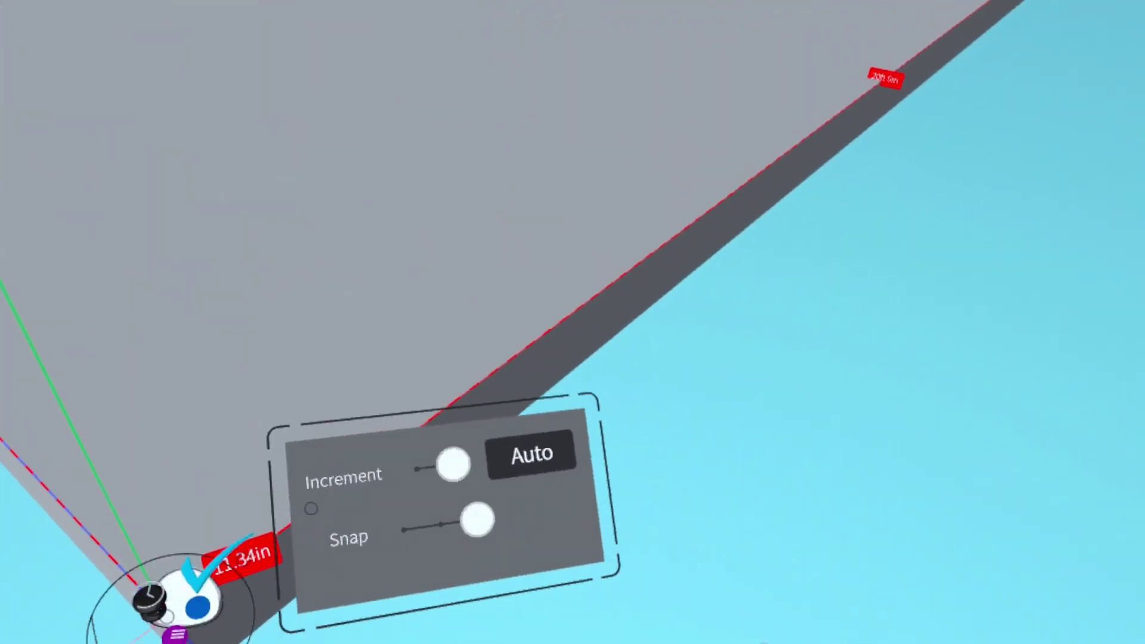
pyautogui.write('4.5')
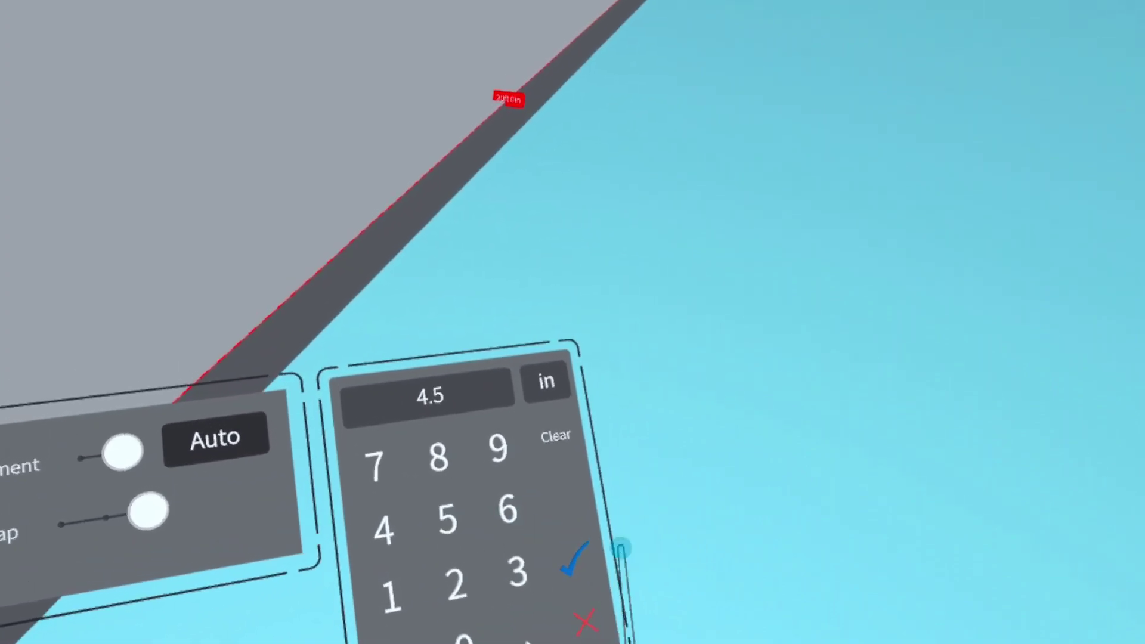
pyautogui.click(574, 558)
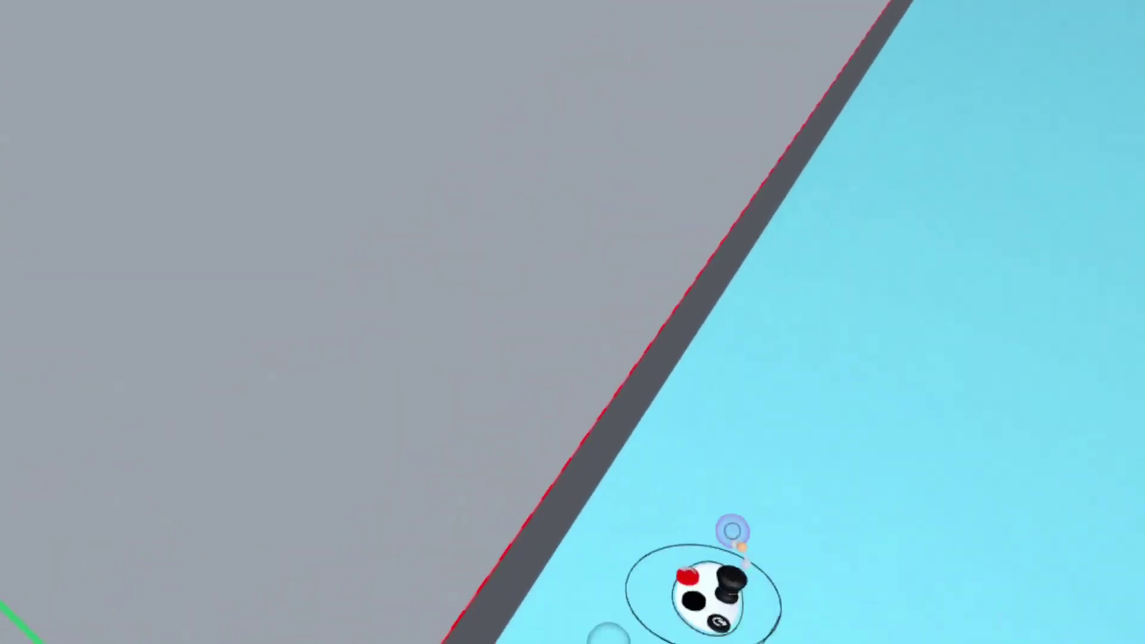
pyautogui.moveTo(460, 457); pyautogui.dragTo(411, 508)
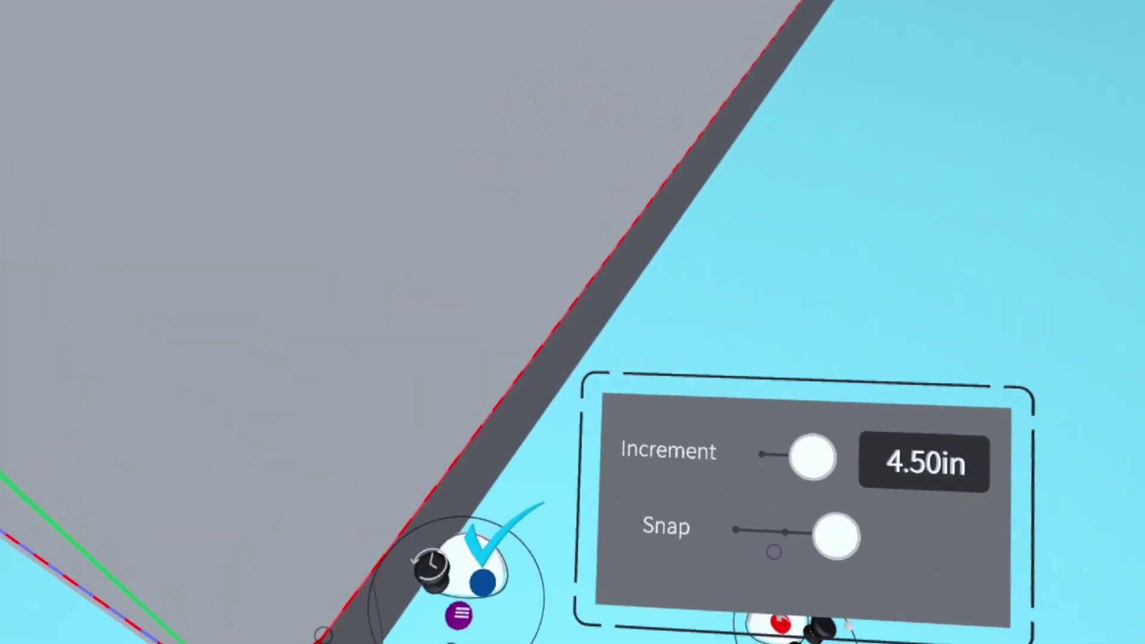
pyautogui.click(499, 536)
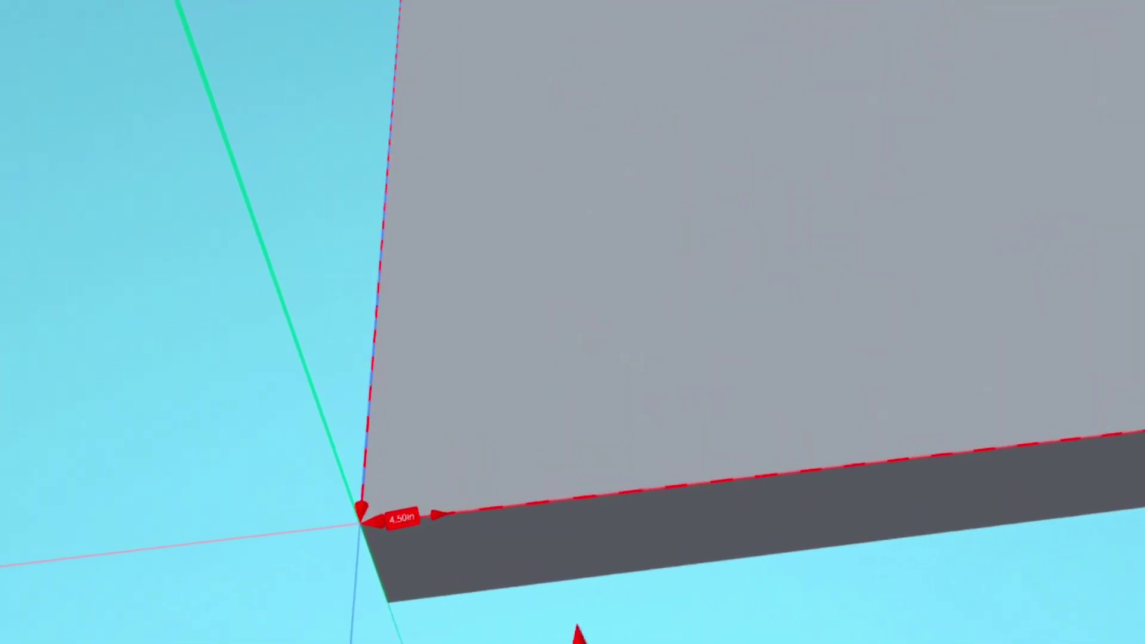
# Step: Draw a 4 ft measurement line along the 20 ft edge, starting at the end of the 4.5 in line
pyautogui.moveTo(491, 614); pyautogui.dragTo(1007, 572)
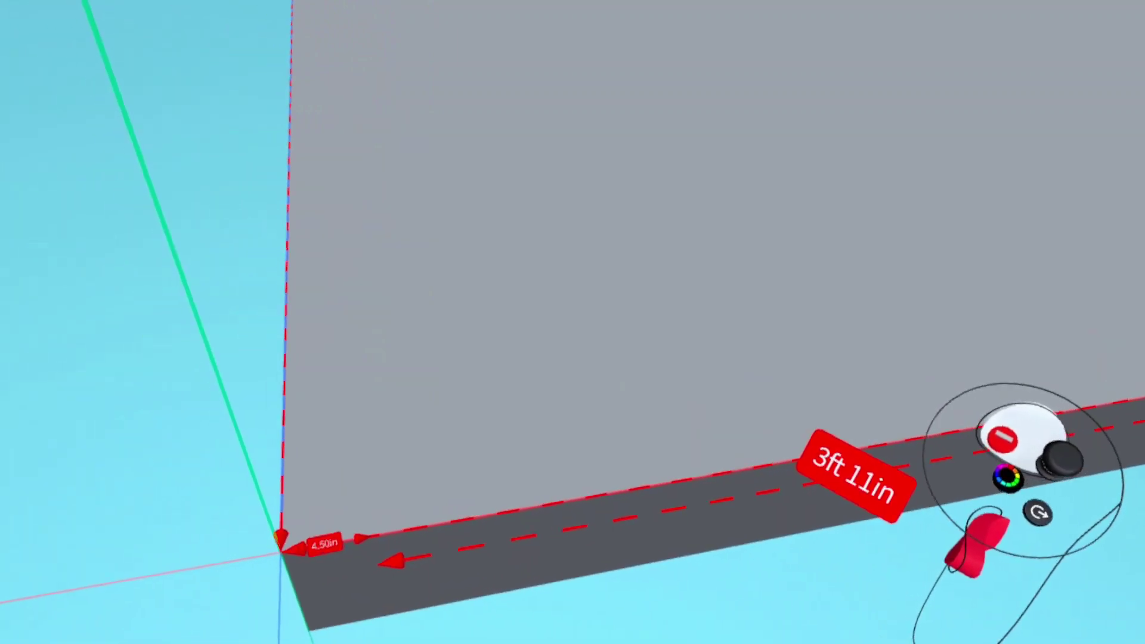
pyautogui.click(405, 551)
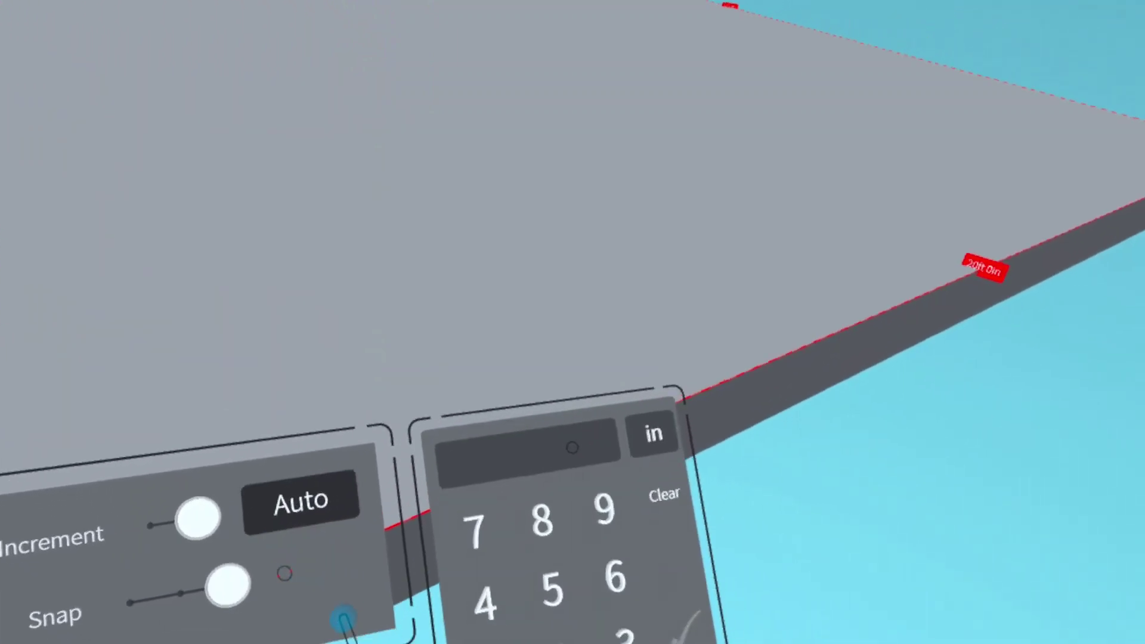
pyautogui.click(387, 614)
pyautogui.click(460, 592)
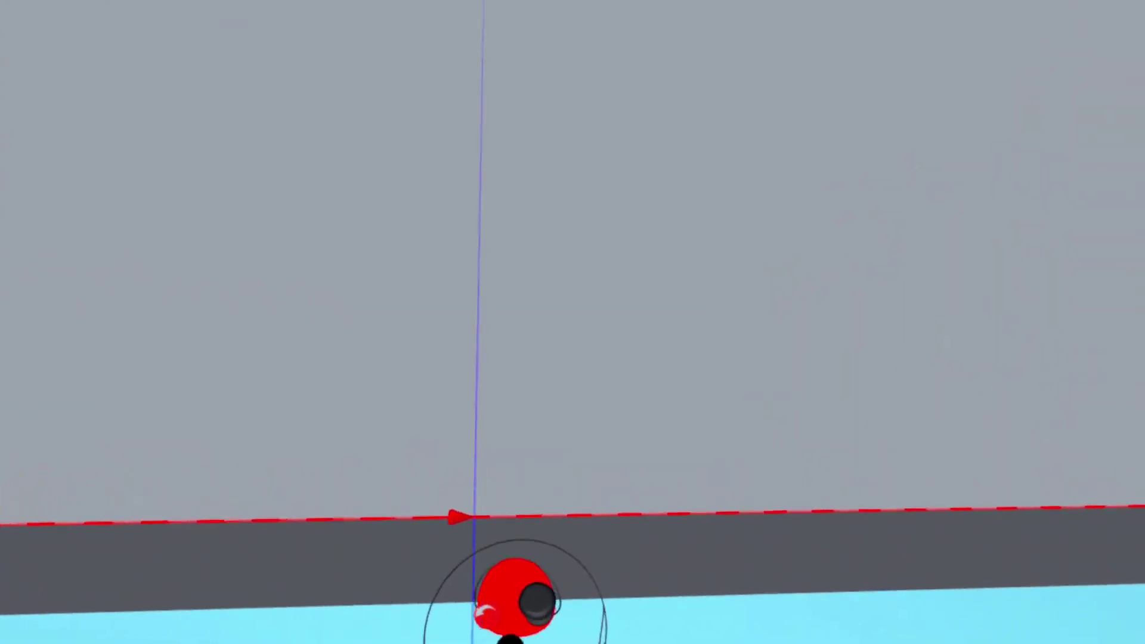
# Step: Draw another short measurement line along the 20 ft edge from the far end of the 4 ft line
pyautogui.click(641, 511)
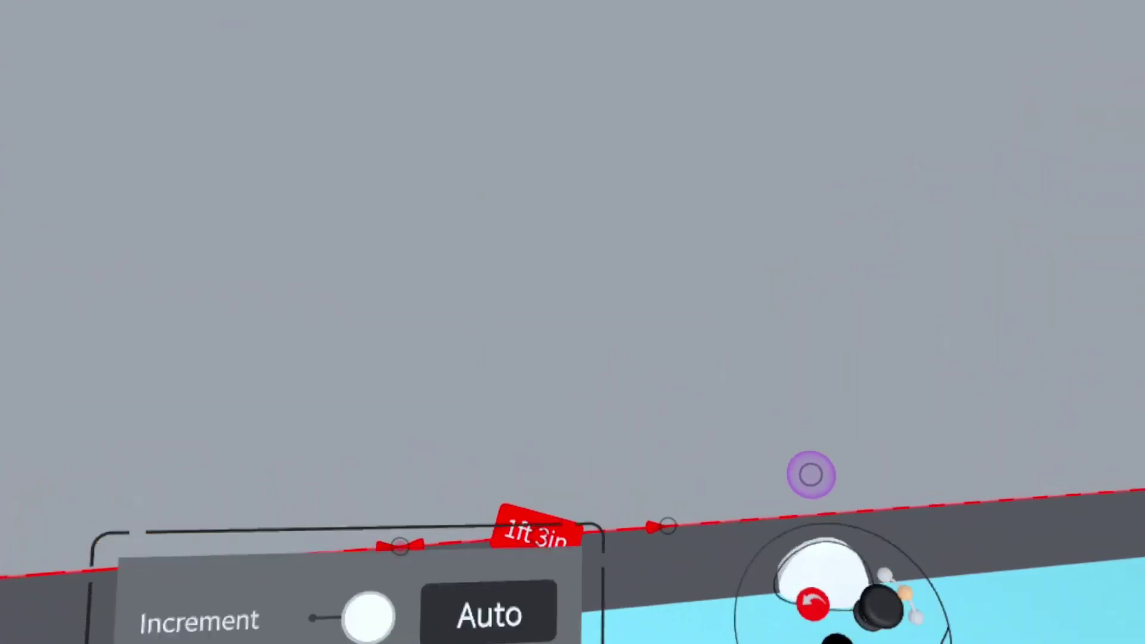
pyautogui.click(417, 460)
pyautogui.click(534, 555)
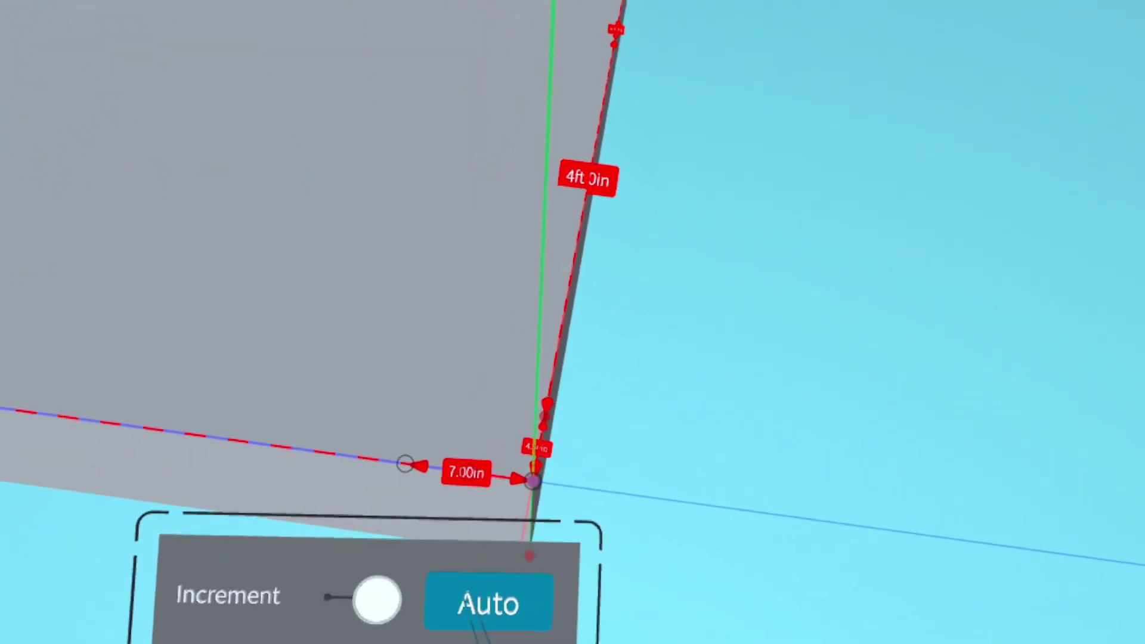
# Step: Mark the wall thickness along the 25 ft edge at the origin corner, using an increment of 4.5 in
pyautogui.click(335, 552)
pyautogui.click(417, 550)
pyautogui.click(508, 637)
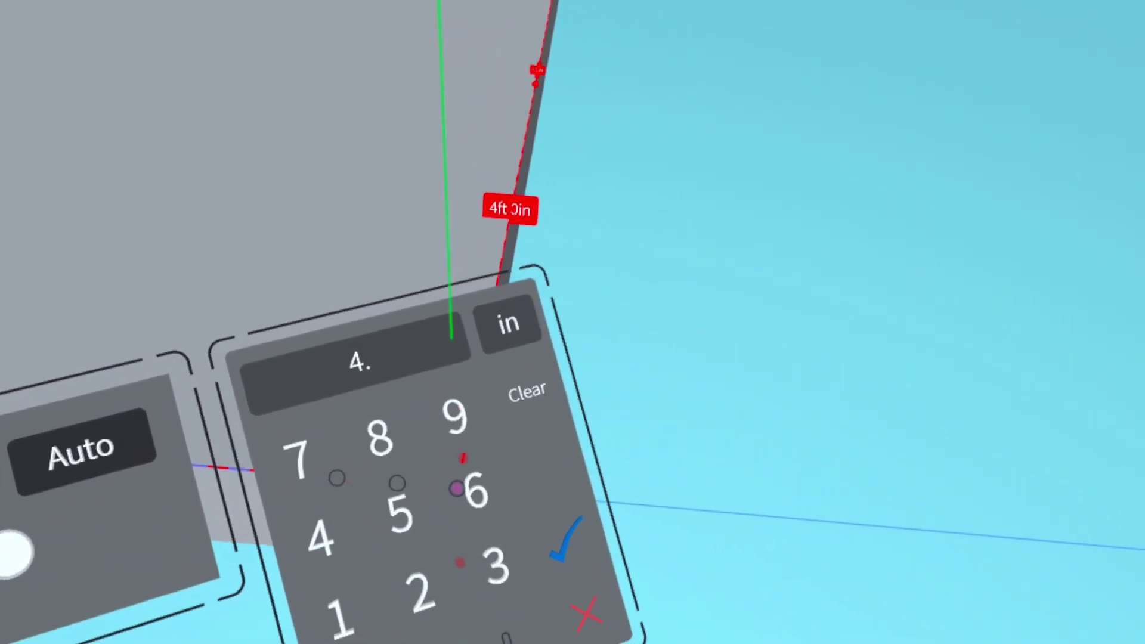
pyautogui.click(392, 537)
pyautogui.click(551, 567)
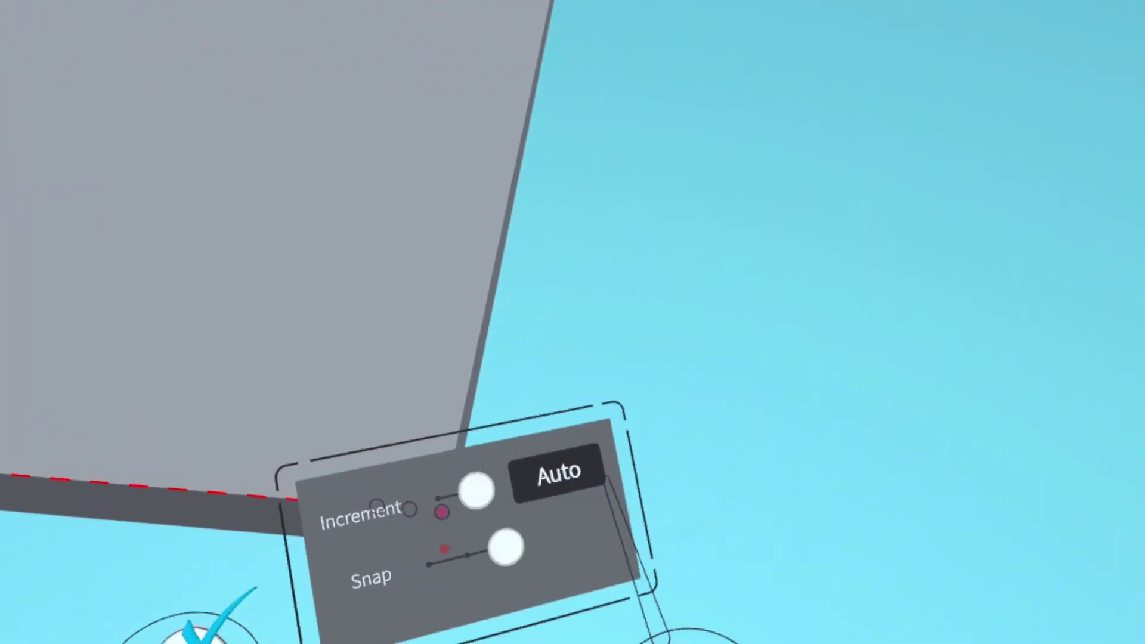
# Step: Set the increment to 4.5 in and mark the wall thickness at the plane's other corners
pyautogui.click(440, 519)
pyautogui.write('4.5')
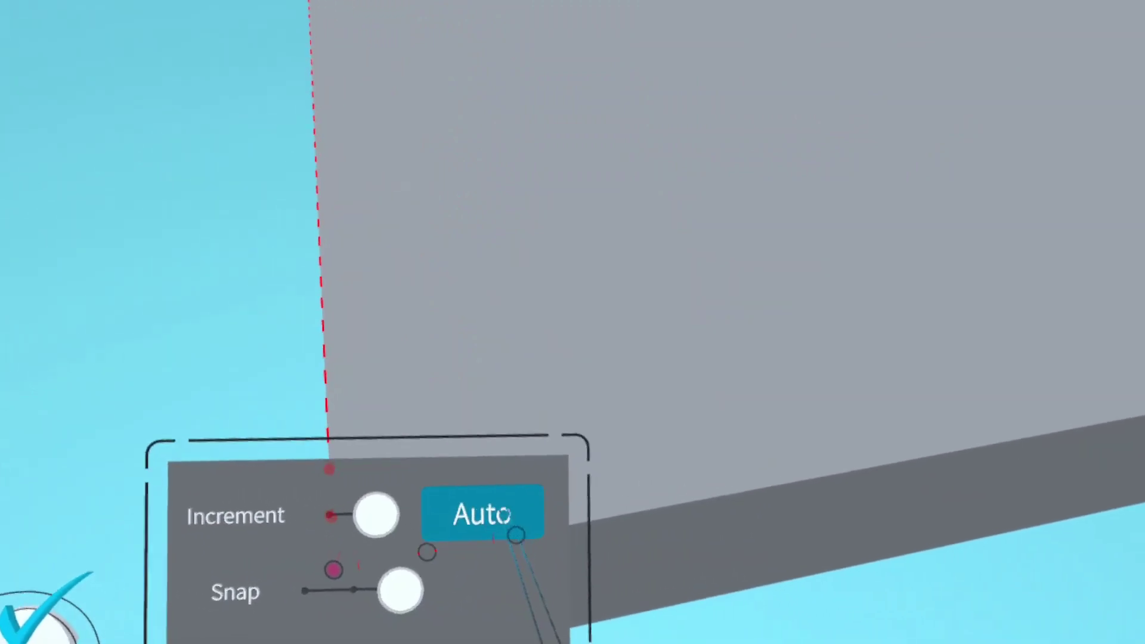
pyautogui.click(498, 522)
pyautogui.click(483, 512)
pyautogui.click(555, 596)
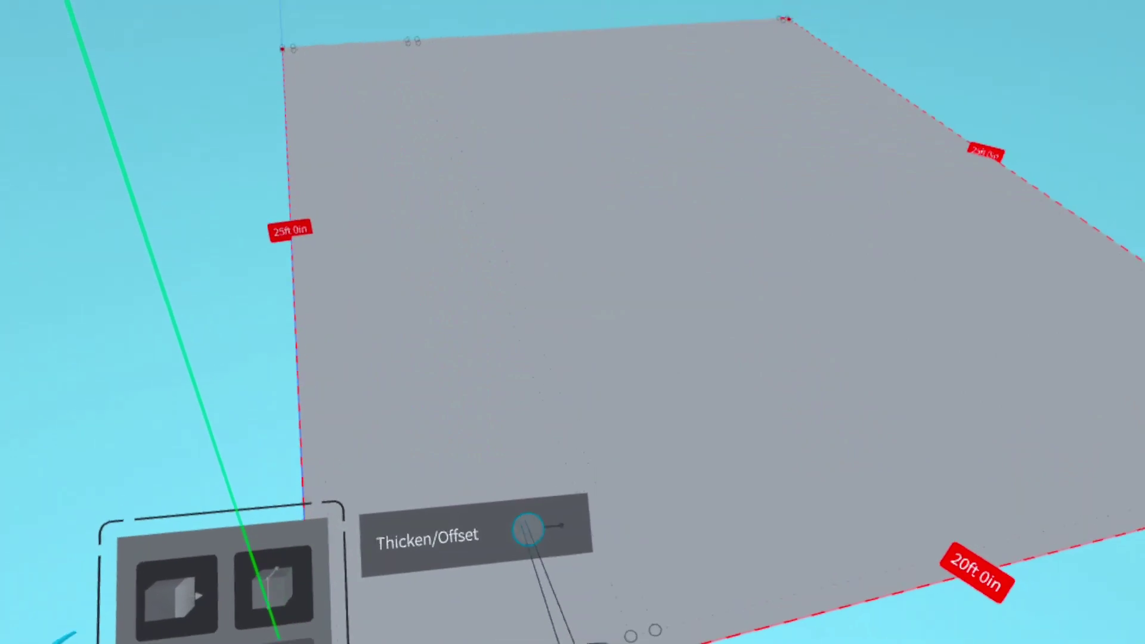
# Step: Extrude the plane's perimeter and partition strips upward to form the outer walls and a long inner wall
pyautogui.click(481, 533)
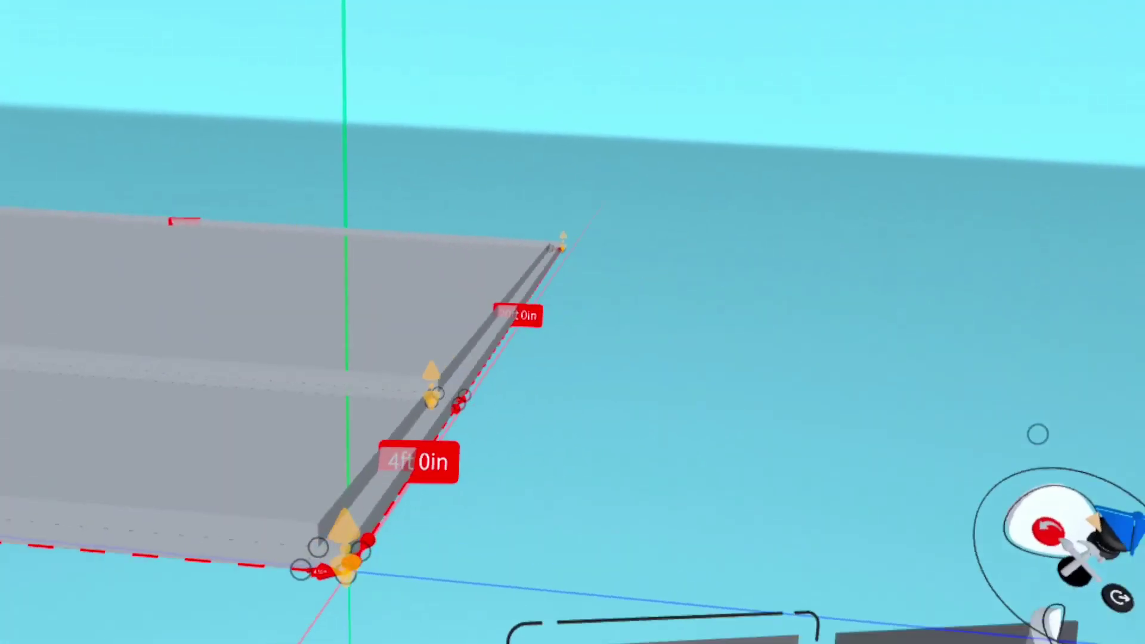
pyautogui.moveTo(550, 504); pyautogui.dragTo(573, 352)
pyautogui.moveTo(492, 411); pyautogui.dragTo(522, 351)
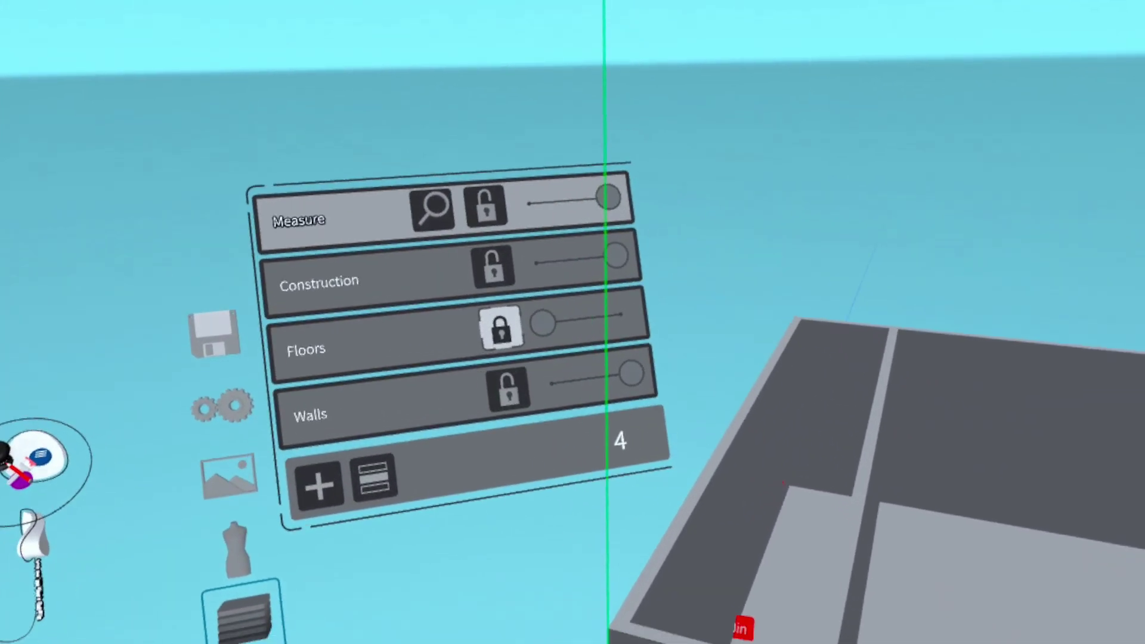
# Step: Lock the Walls layer and unlock it again
pyautogui.click(647, 642)
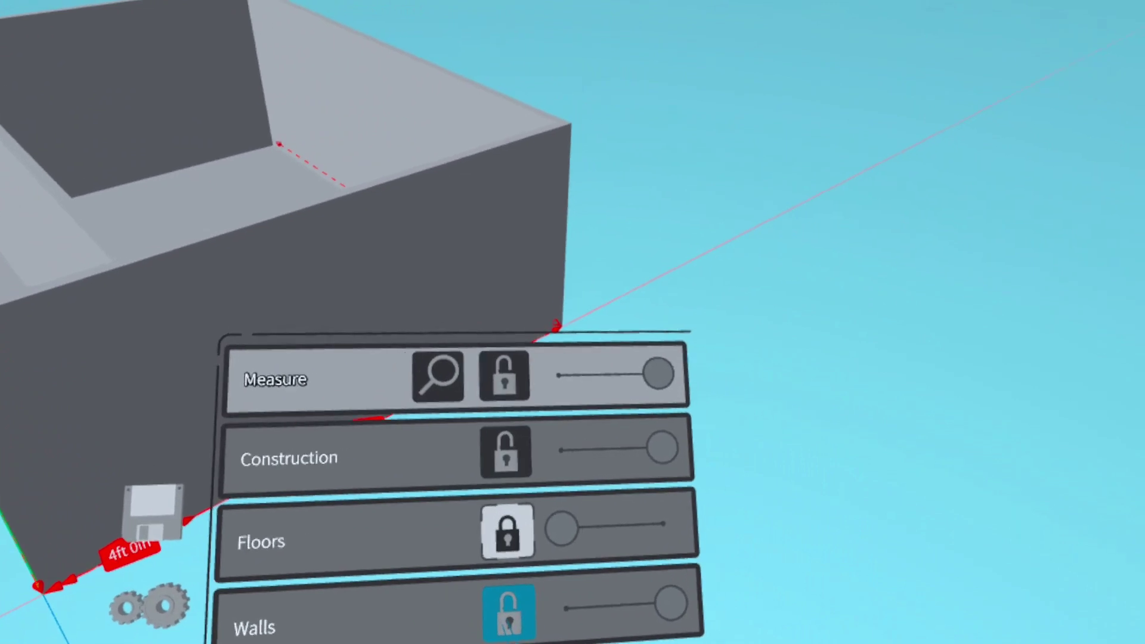
pyautogui.click(508, 611)
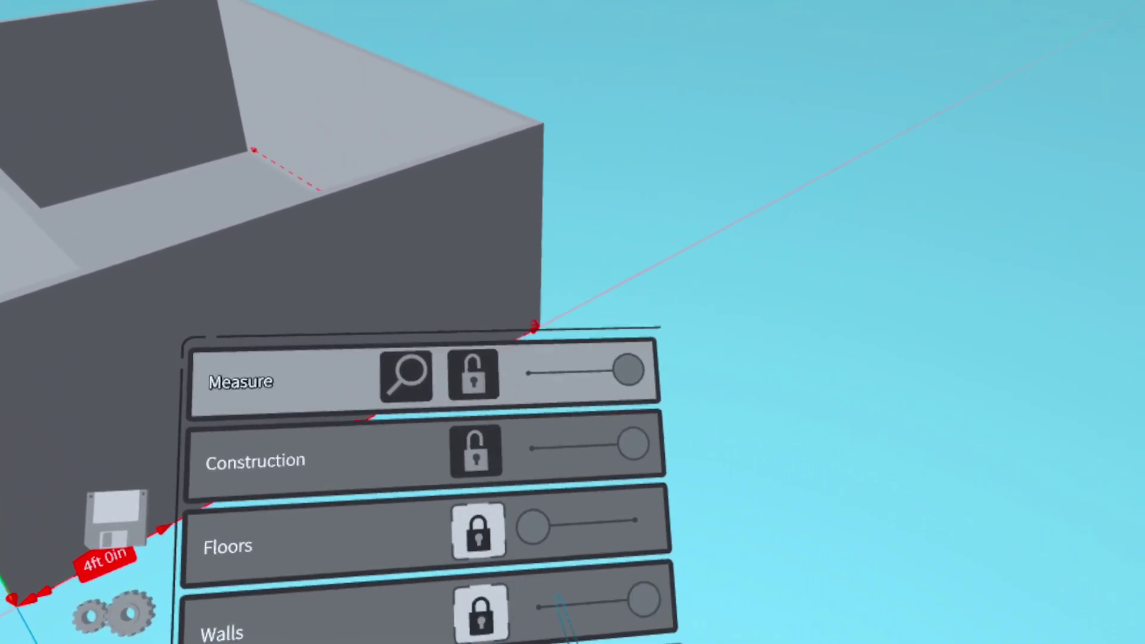
pyautogui.click(519, 619)
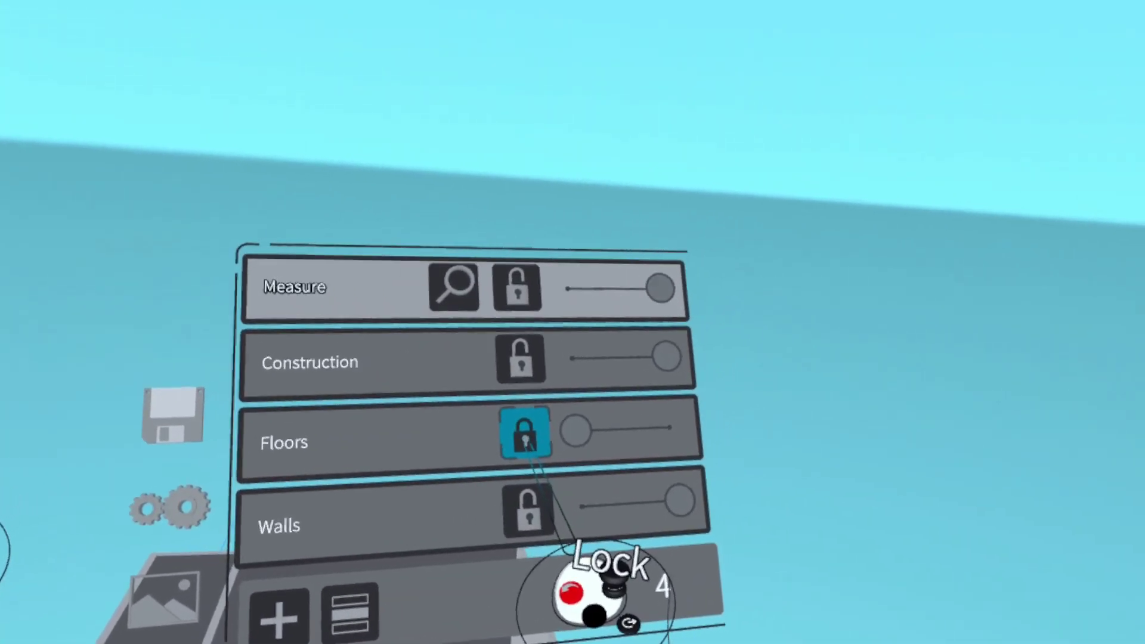
# Step: Unlock the Floors layer, make it active and turn its visibility up
pyautogui.click(525, 435)
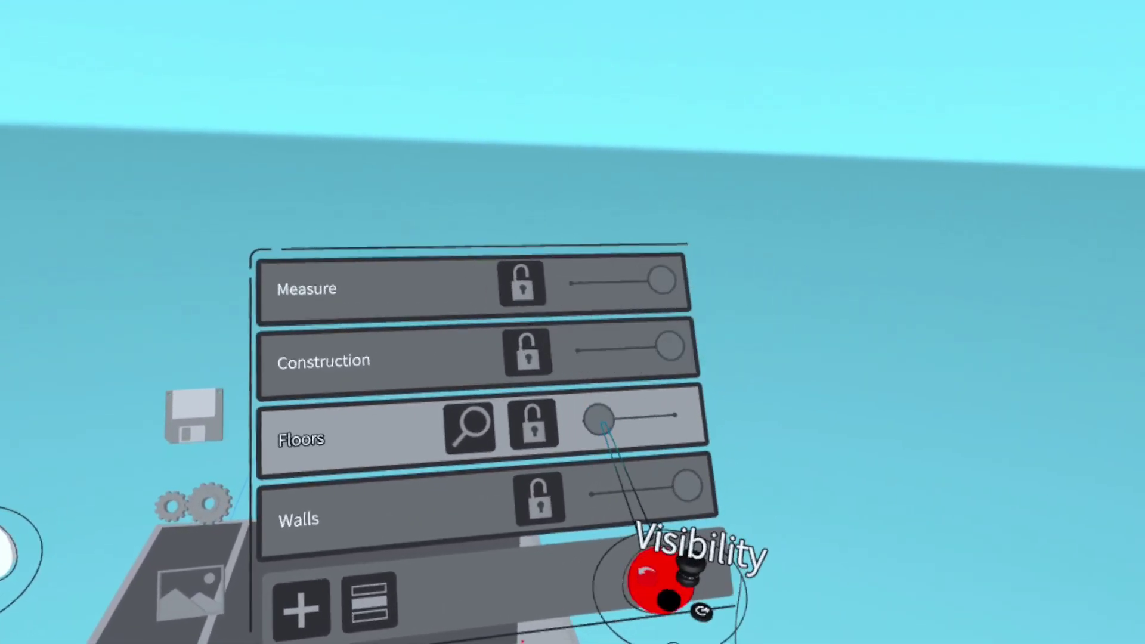
pyautogui.click(600, 420)
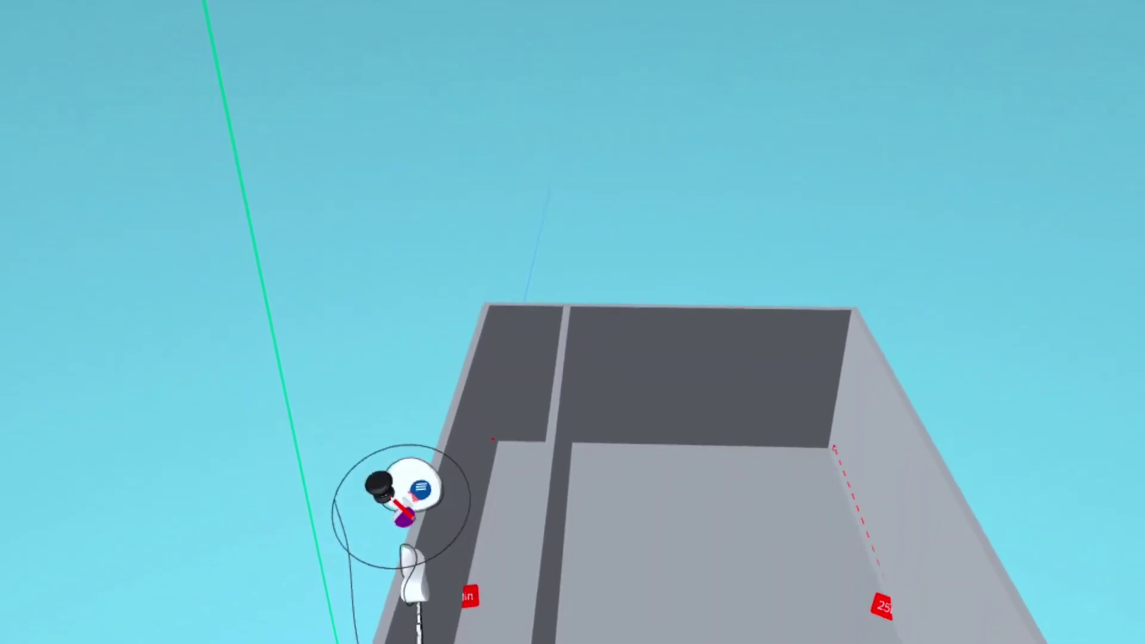
# Step: Draw a flat plane primitive inside the walls and move its corner points toward the corners of the floor area
pyautogui.click(476, 593)
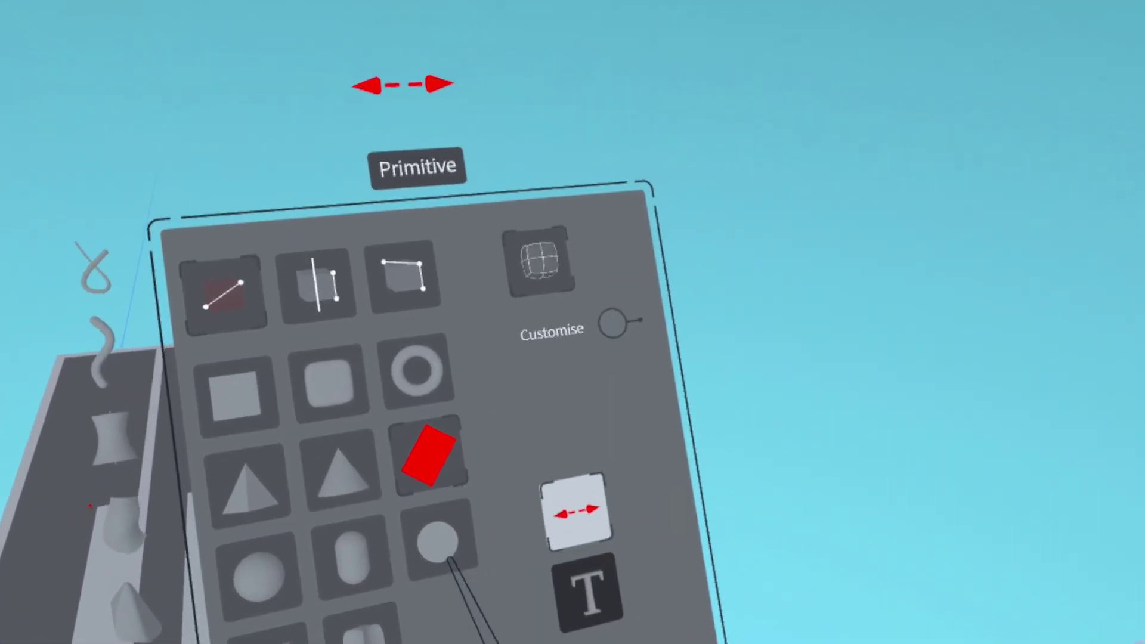
pyautogui.click(549, 544)
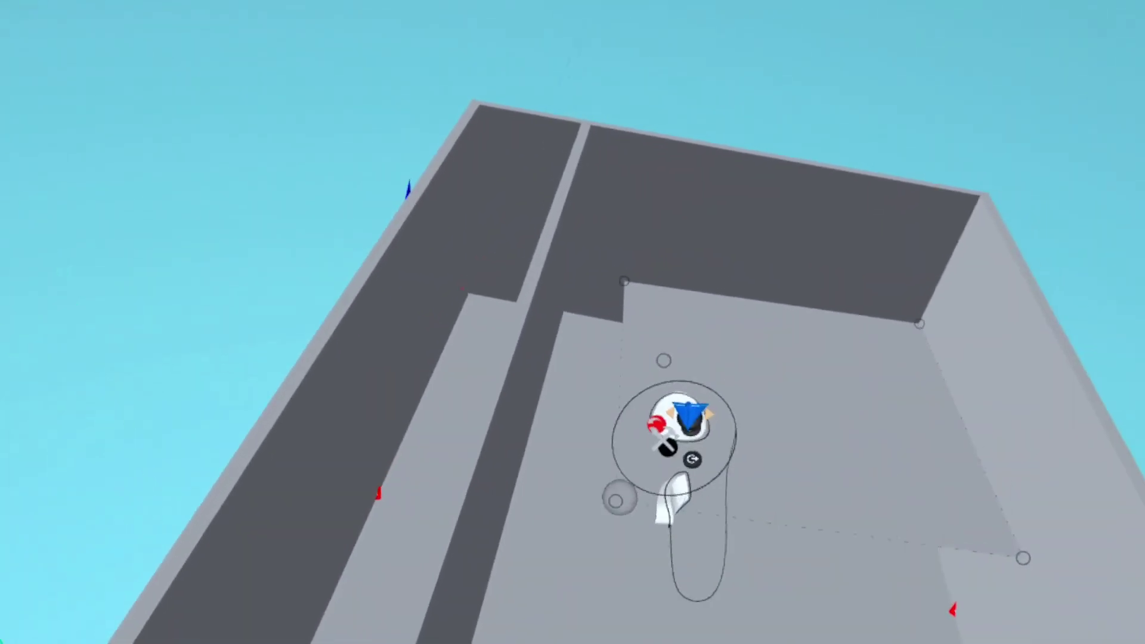
pyautogui.moveTo(616, 501); pyautogui.dragTo(451, 577)
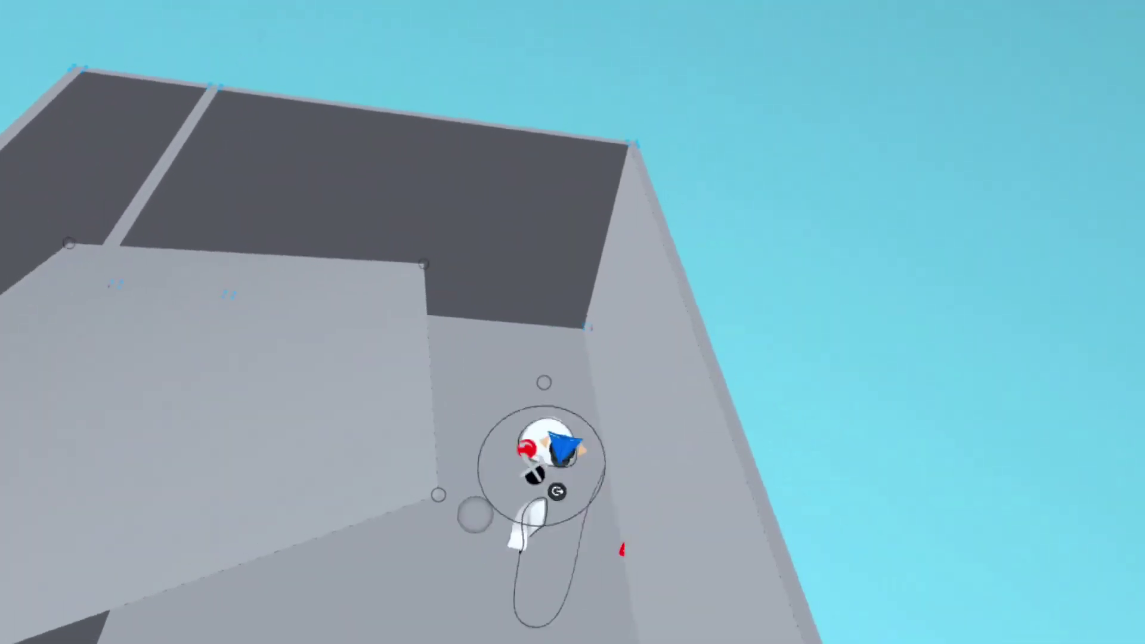
pyautogui.moveTo(440, 500); pyautogui.dragTo(498, 582)
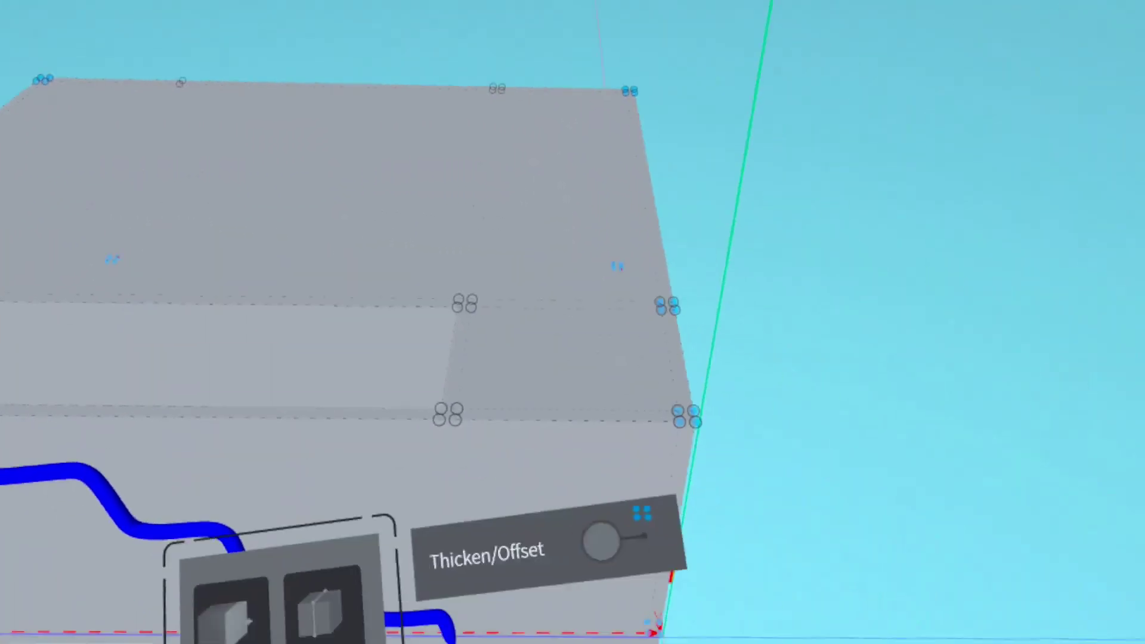
# Step: Extrude the faces between the outer wall and the long inner wall to form a cross wall
pyautogui.click(535, 572)
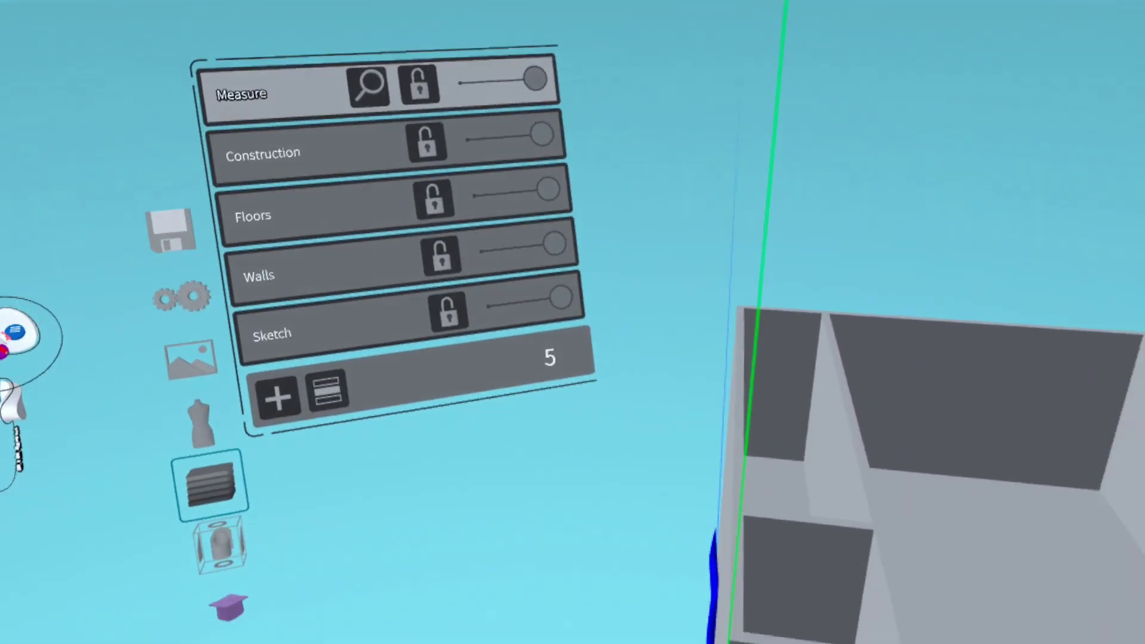
# Step: Select the wall structure in the Floors layer and carry it to the layer list to reassign its layer
pyautogui.click(618, 486)
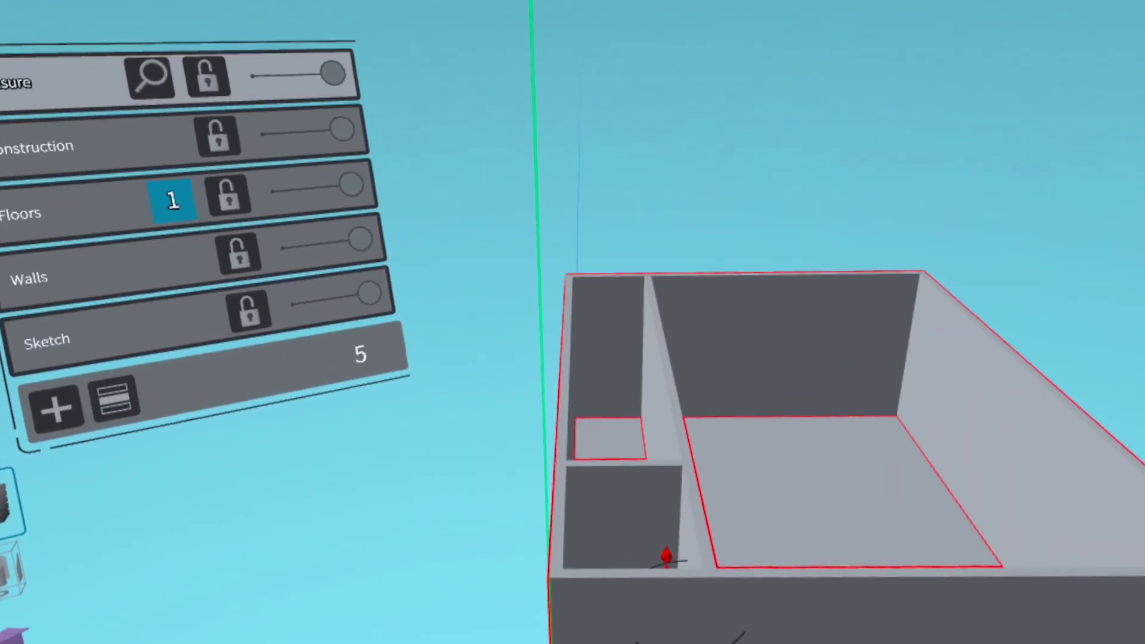
pyautogui.moveTo(667, 555); pyautogui.dragTo(701, 611)
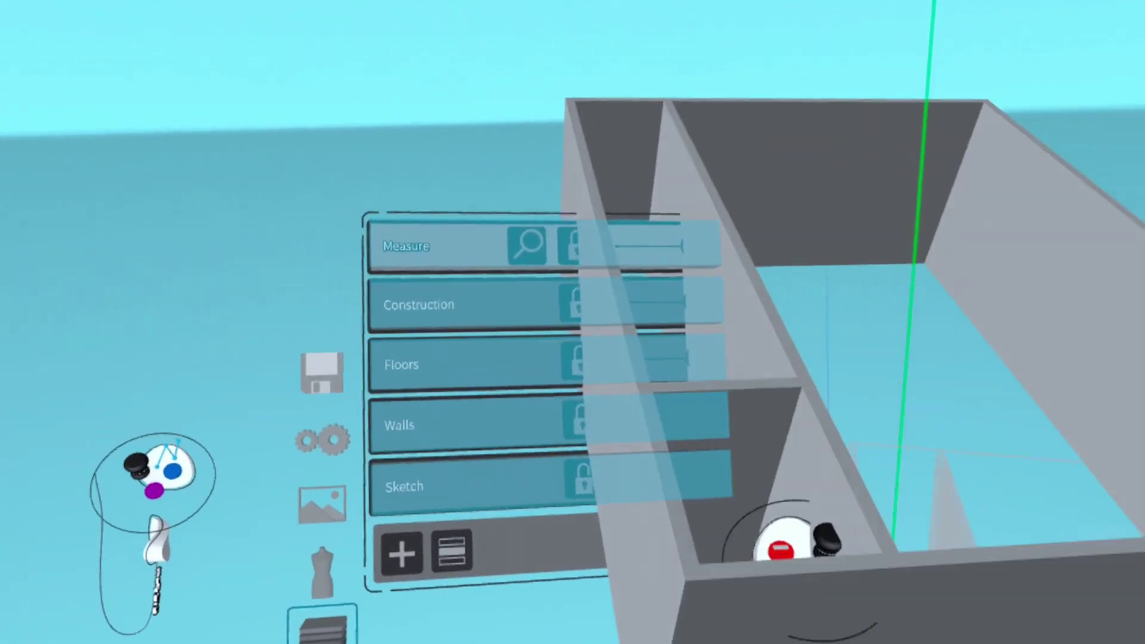